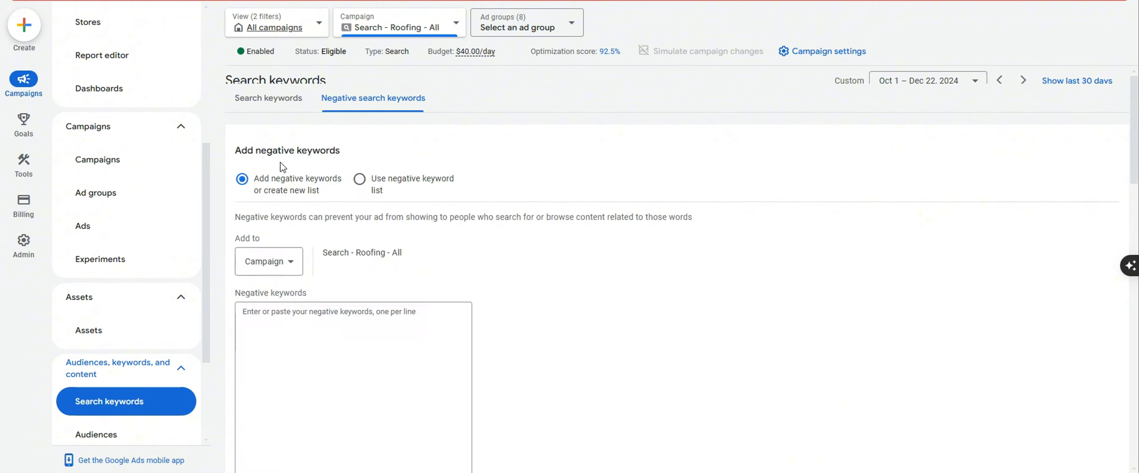
Enter the campaign's quoted negative keywords, one per line: "jobs", "job", "hiring", "hire", "training", "school", "certificate", "how to", "indeed", "linkedin", "diy", "amazon", "walmart", "youtube", "videos", "ideas", "reddit"
scroll(420, 273, "down", 5)
scroll(431, 275, "up", 5)
left_click_drag(1133, 135, 1133, 149)
left_click(371, 326)
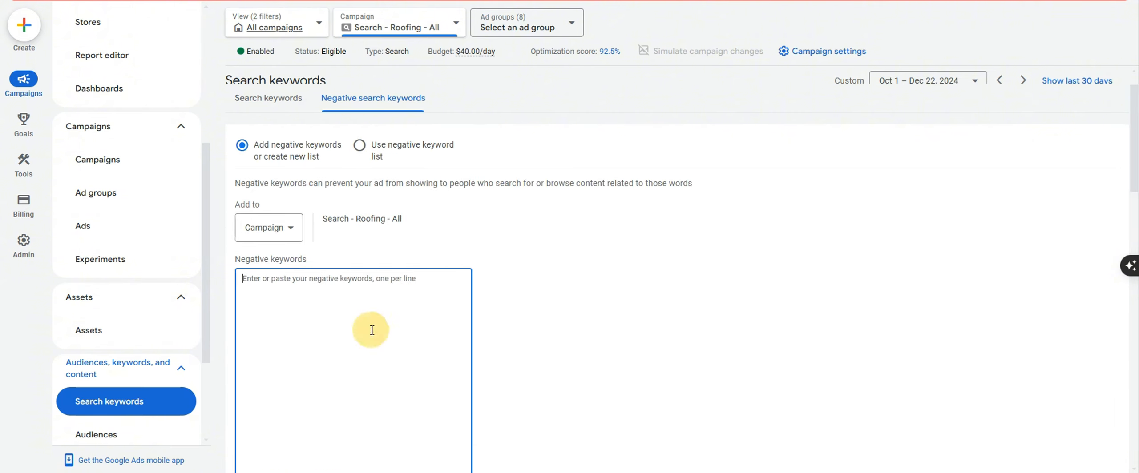
type("\"jobs\" \"job\" \"hiring\" \"hire\" \"training\" \"school\" \"certificate\" \"how to\" \"indeed\" \"linkedin\" \"diy\" \"amazon\" \"walmart\" \"youtube\" \"videos\" \"ideas\" \"reddit\"")
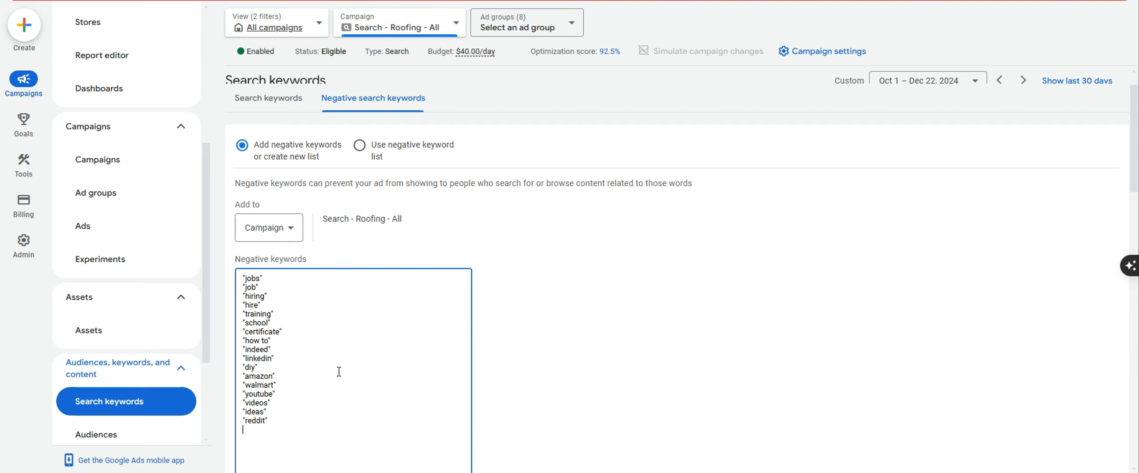
Add "school", "college", "for sale", "supplies", "material", "supply" and "abc" in quotes to the list and save the negative keywords
type("\"sdd")
type("\"college\"")
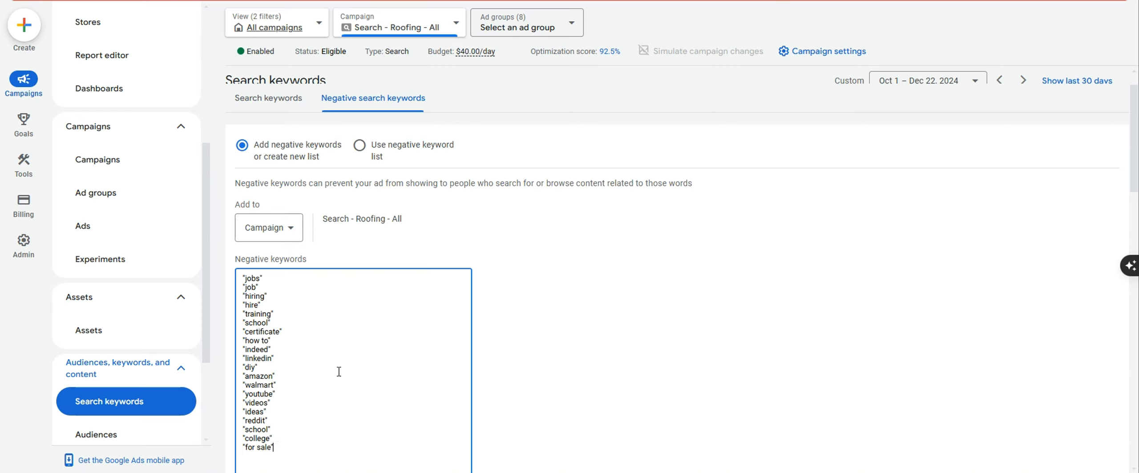
type("ies\"")
type("\"material\"")
key("Return")
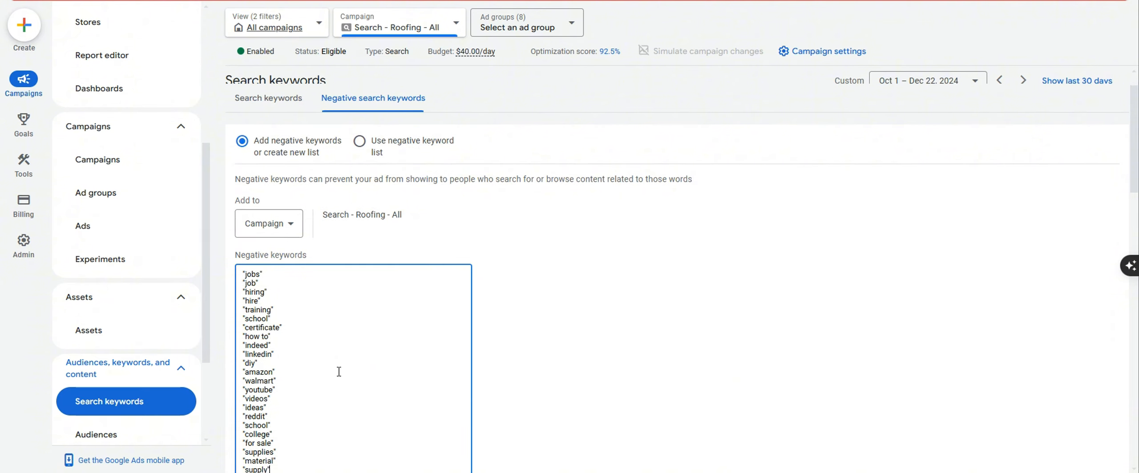
type("\"supply\"")
key("Return")
type("\"abc")
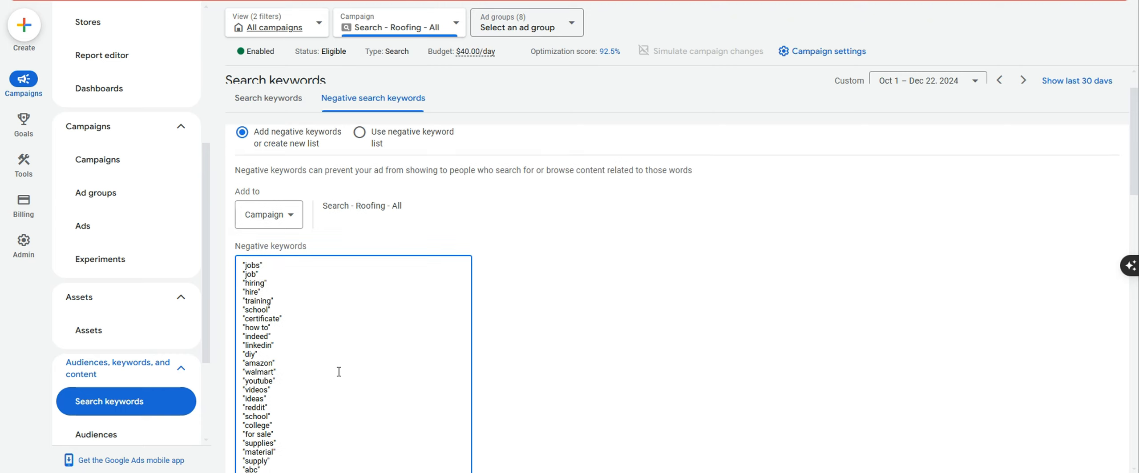
left_click_drag(1135, 137, 1138, 167)
left_click(246, 447)
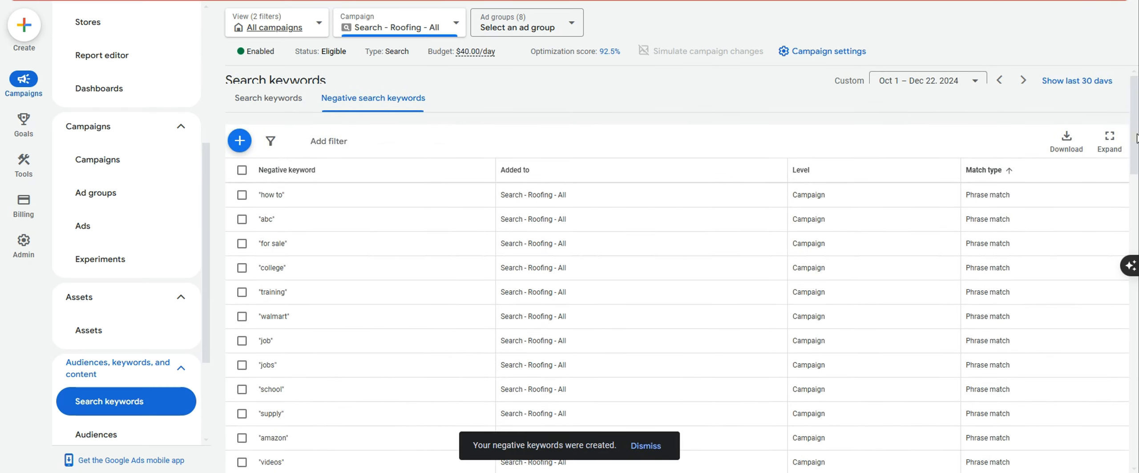
left_click_drag(1136, 139, 1136, 80)
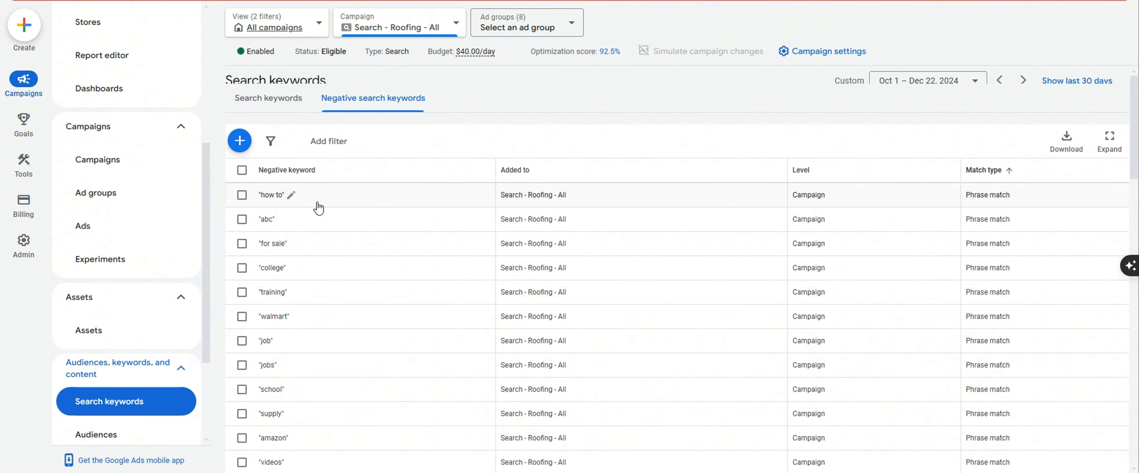
left_click(242, 195)
left_click(242, 220)
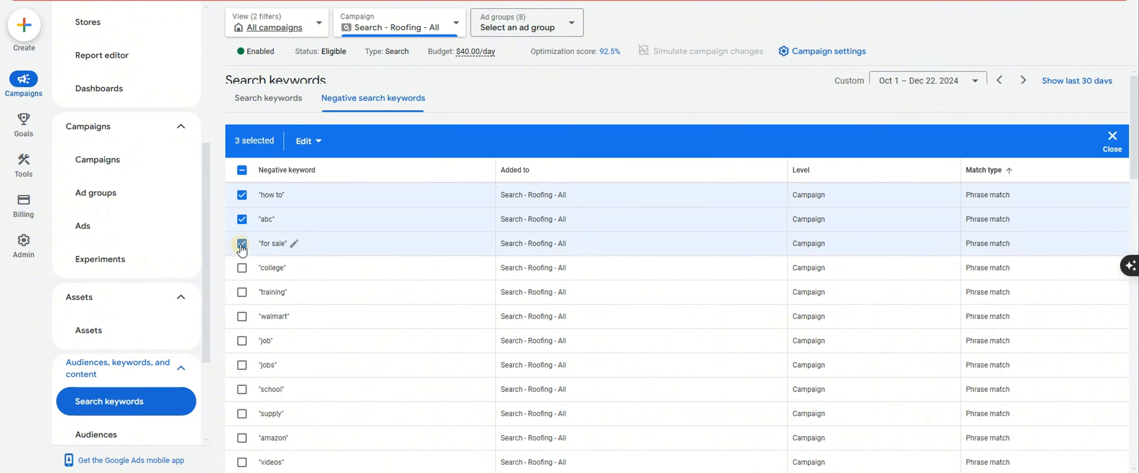
left_click(241, 220)
left_click(242, 195)
Open the campaign's search terms report and select the "suntuf installation" search term
scroll(172, 281, "up", 5)
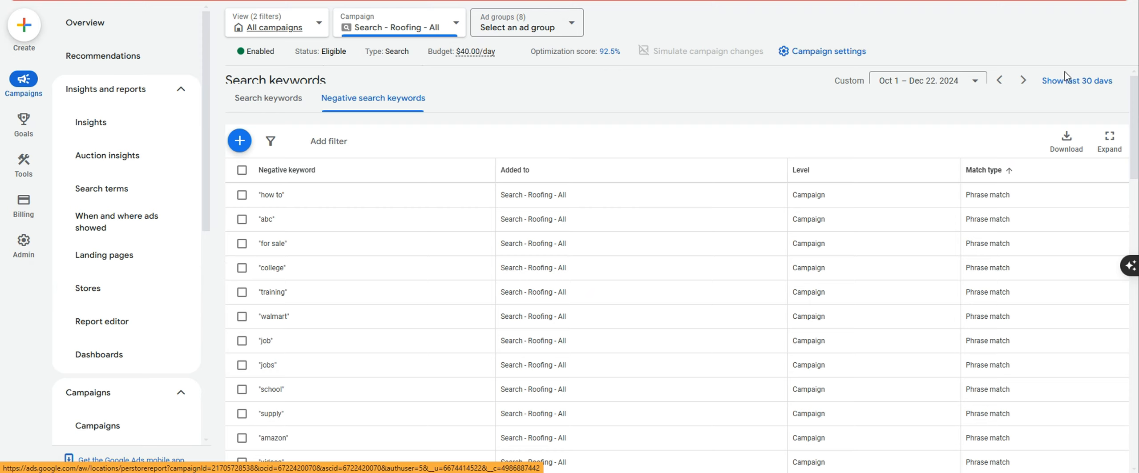
left_click_drag(1133, 85, 1133, 92)
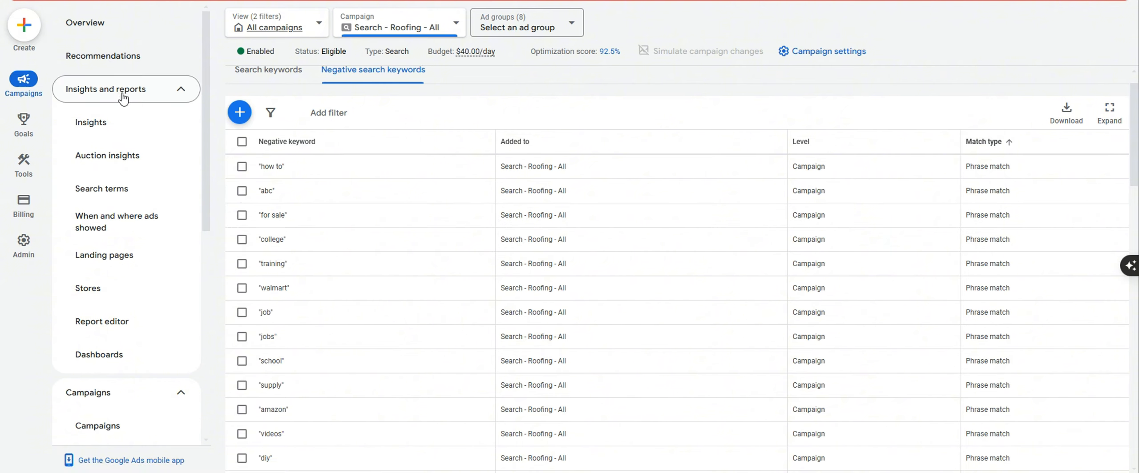
left_click(97, 187)
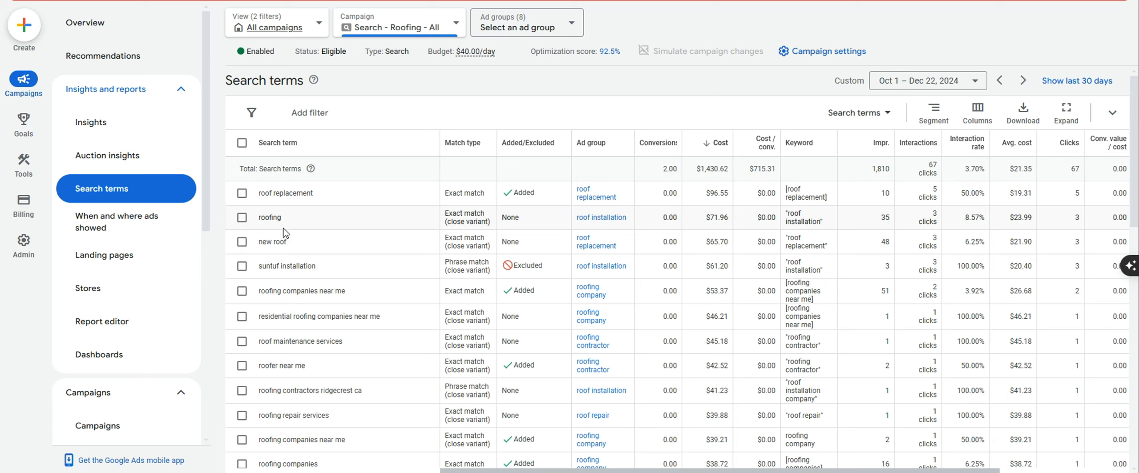
left_click(242, 266)
left_click_drag(258, 266, 317, 269)
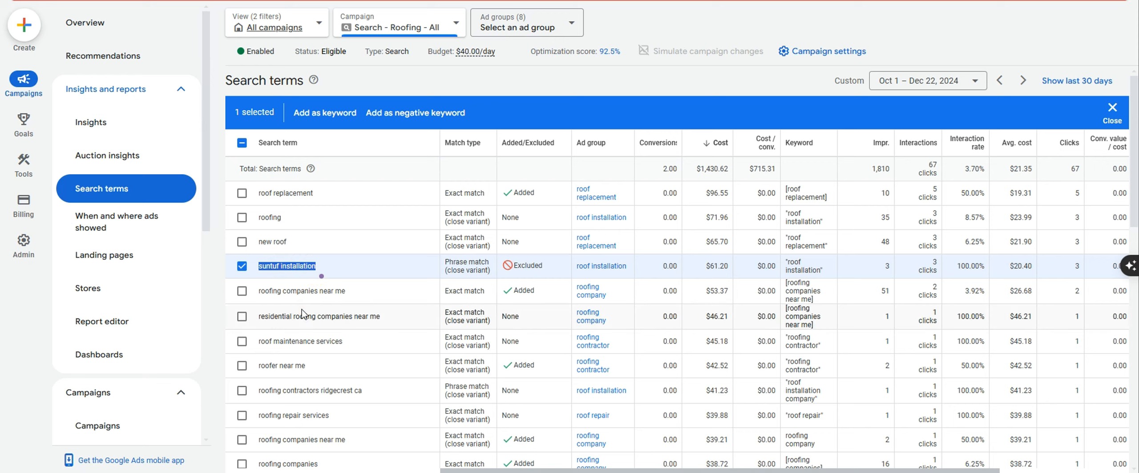
left_click(365, 270)
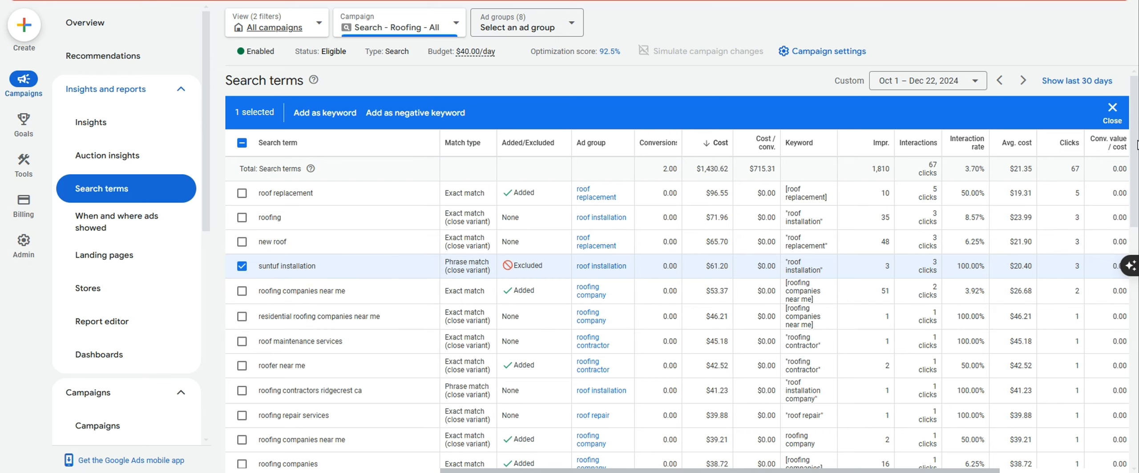
left_click_drag(339, 267, 254, 267)
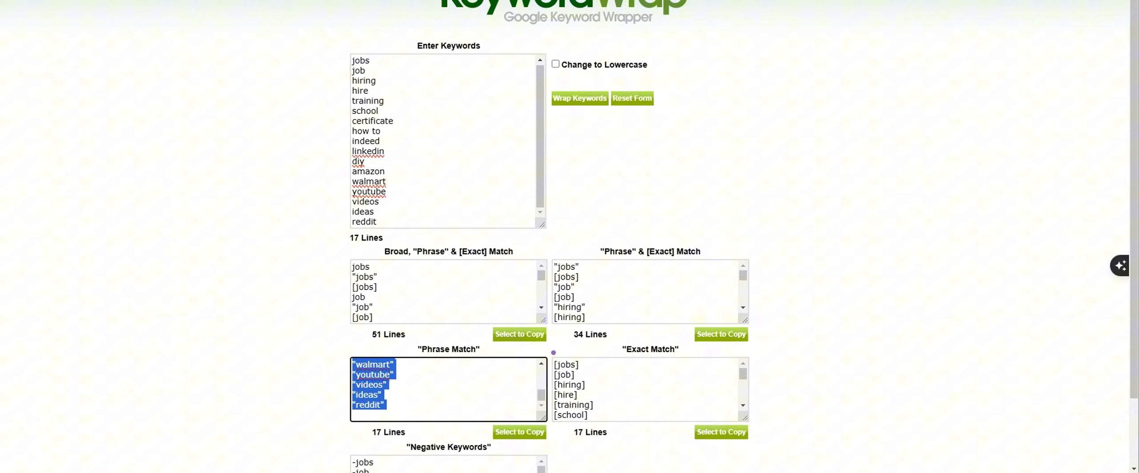
Clear all the entered keywords from the KeywordWrap input list
left_click(422, 85)
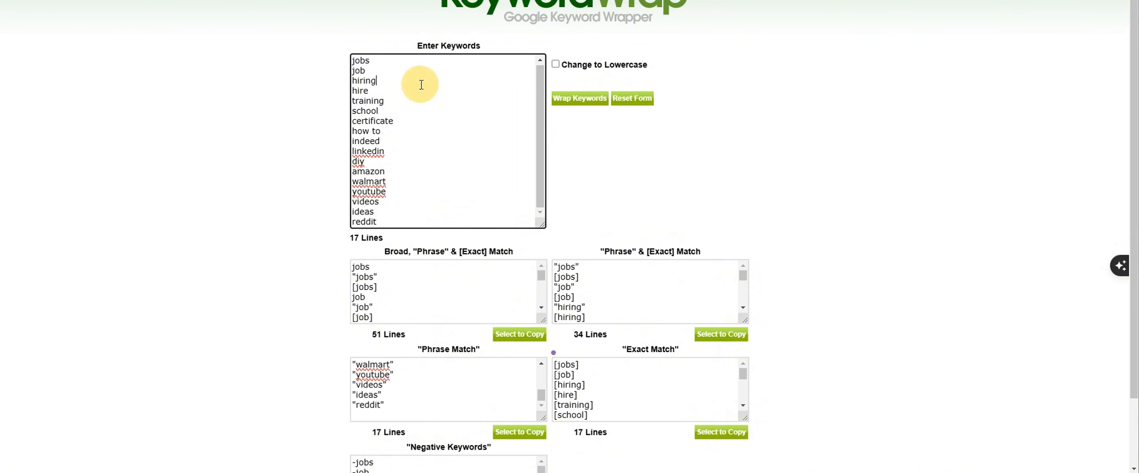
key("ctrl+a")
key("BackSpace")
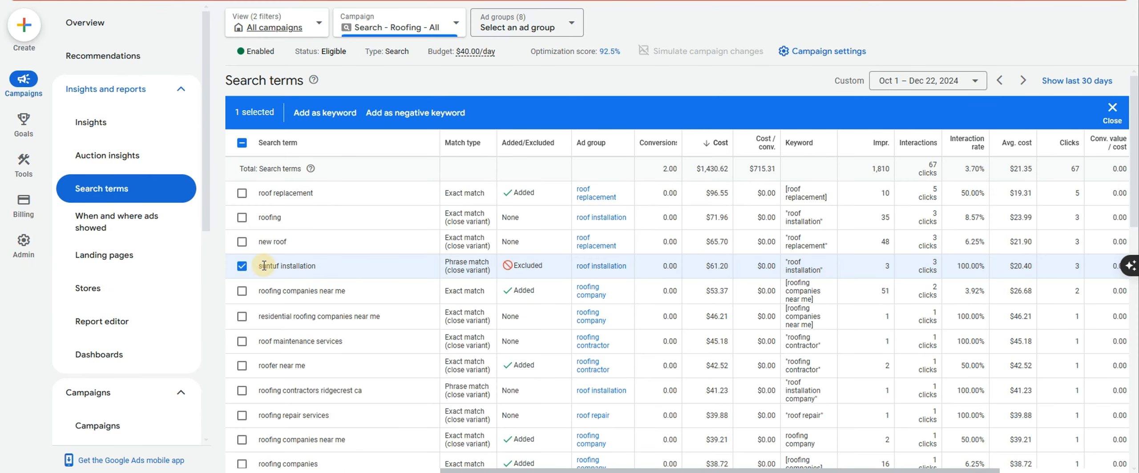
Copy the word "suntuf" from the "suntuf installation" search term in Google Ads into the KeywordWrap keyword list
left_click_drag(258, 266, 329, 268)
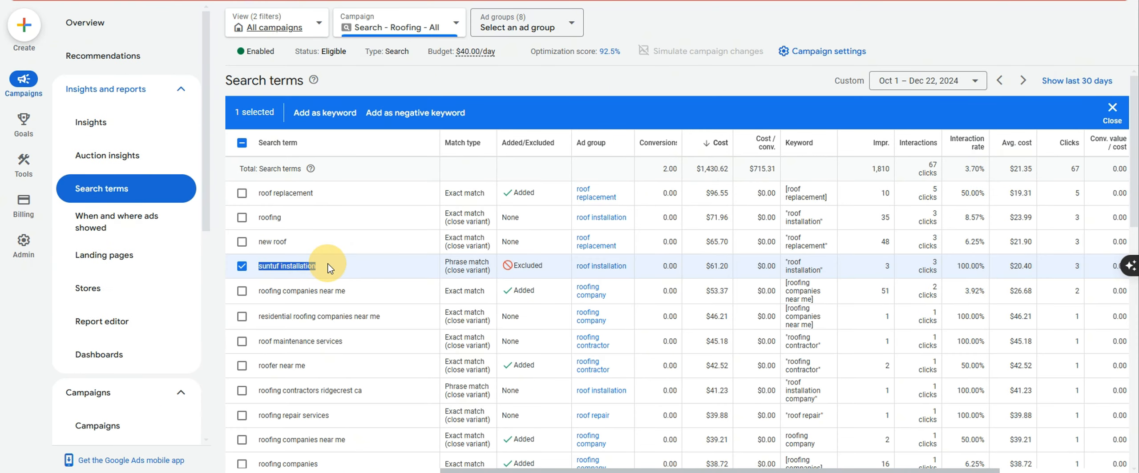
left_click(319, 268)
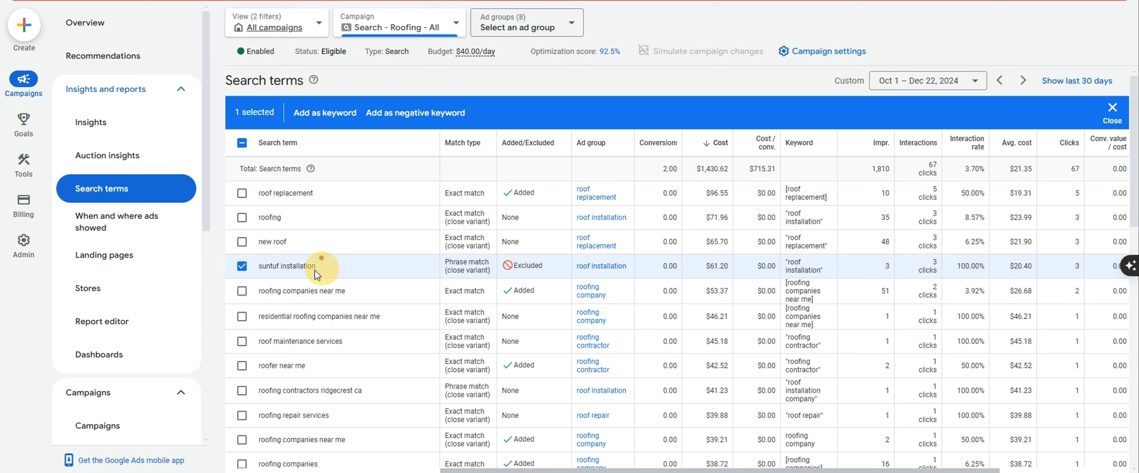
mouse_move(280, 269)
left_mouse_down()
mouse_move(259, 268)
mouse_move(280, 266)
left_mouse_up()
left_click(281, 269)
key("ctrl+c")
left_click(467, 0)
key("ctrl+v")
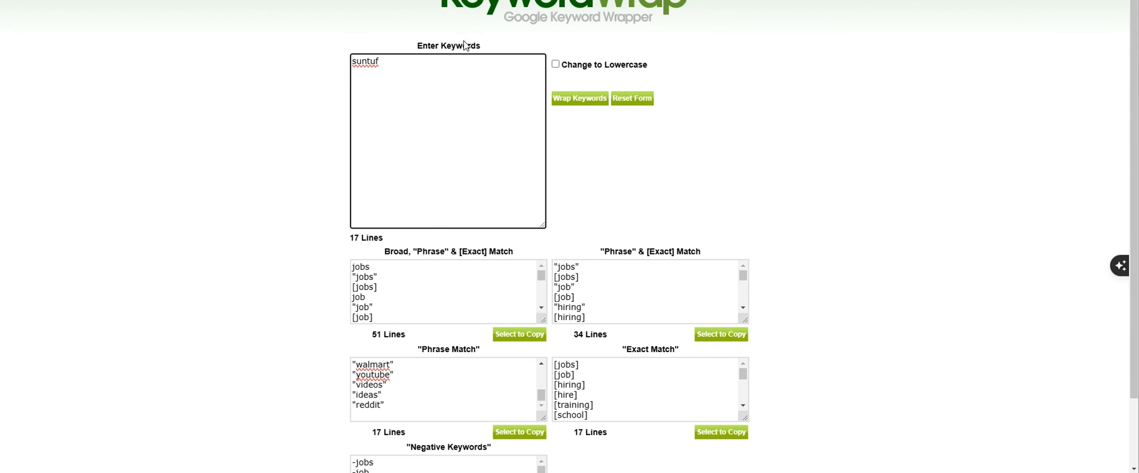
Copy "ridgecrest" from the Google Ads search term "roofing contractors ridgecrest ca" onto a new line in the KeywordWrap keyword list
left_click(511, 1)
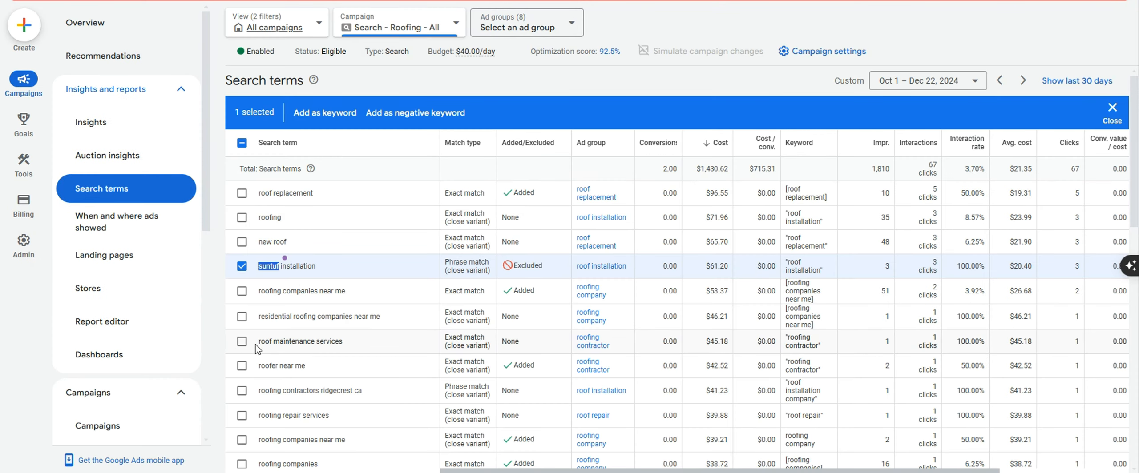
scroll(342, 356, "down", 1)
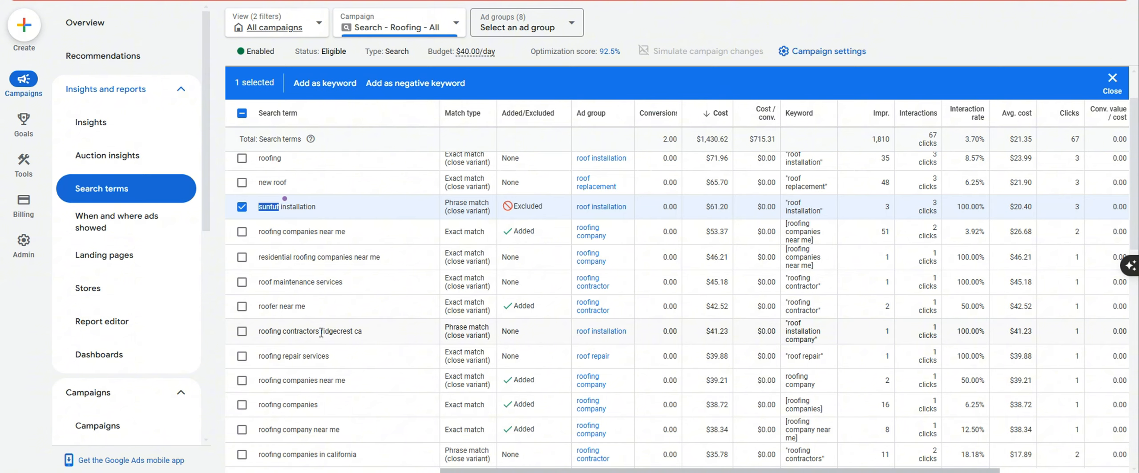
left_click_drag(322, 332, 352, 329)
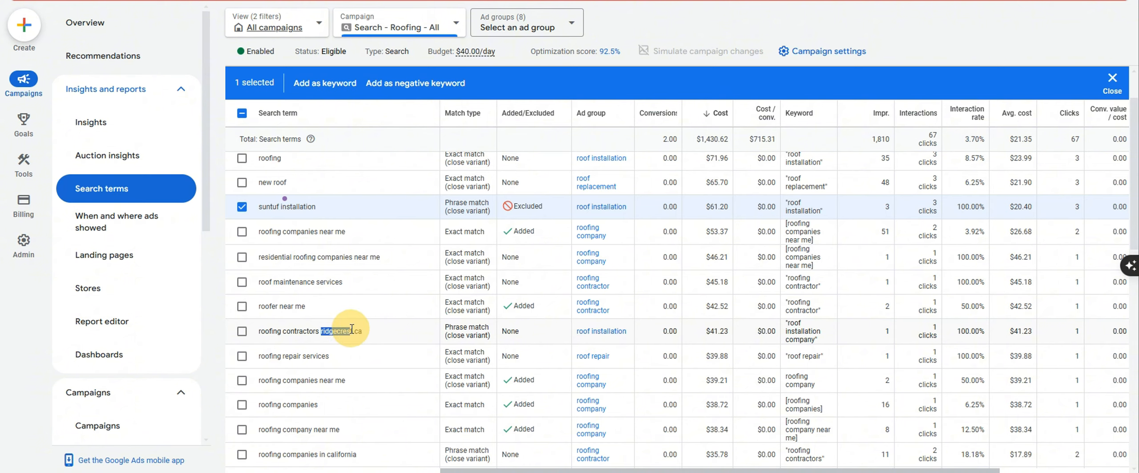
key("ctrl+Tab")
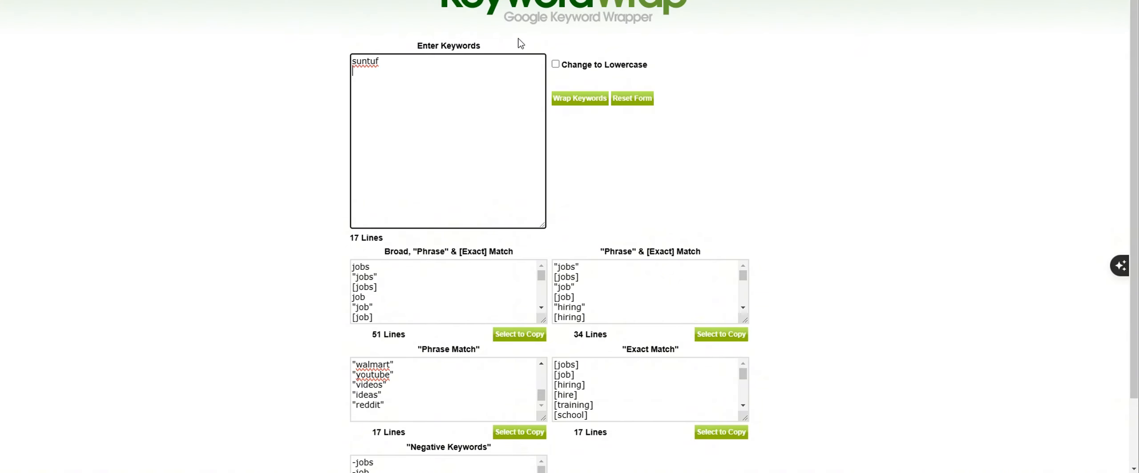
key("ctrl+v")
Copy "midas" from the Google Ads search term "midas roofing" onto a new line in the KeywordWrap keyword list
key("ctrl+shift+Tab")
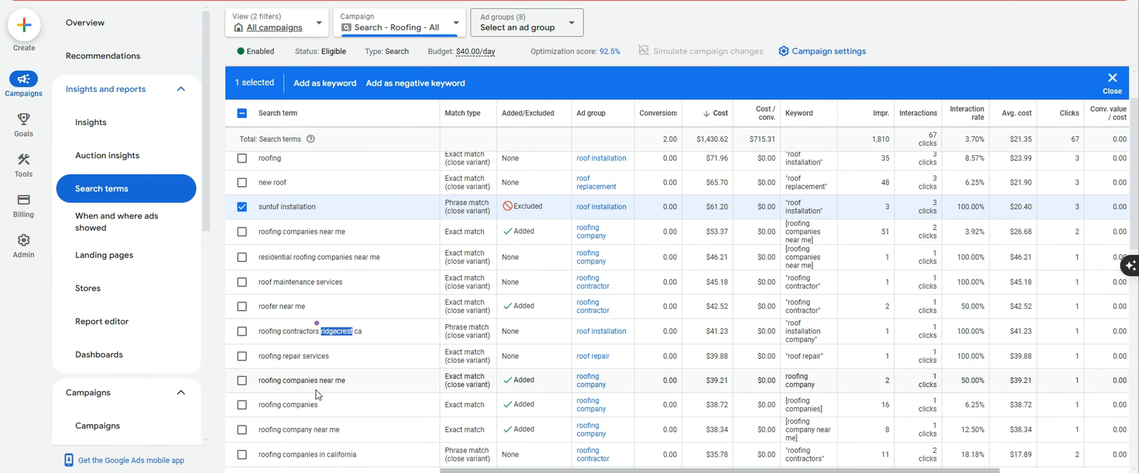
scroll(323, 391, "down", 5)
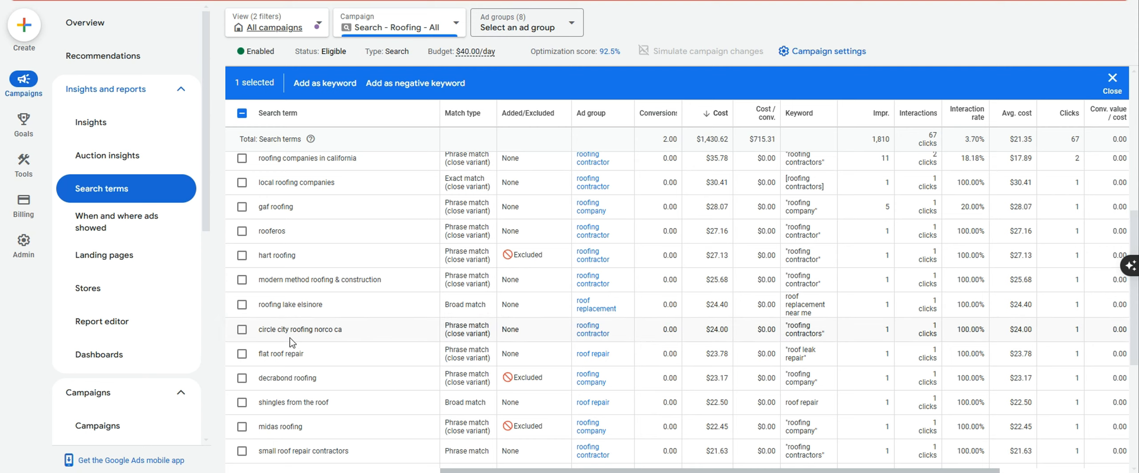
left_click_drag(278, 427, 266, 427)
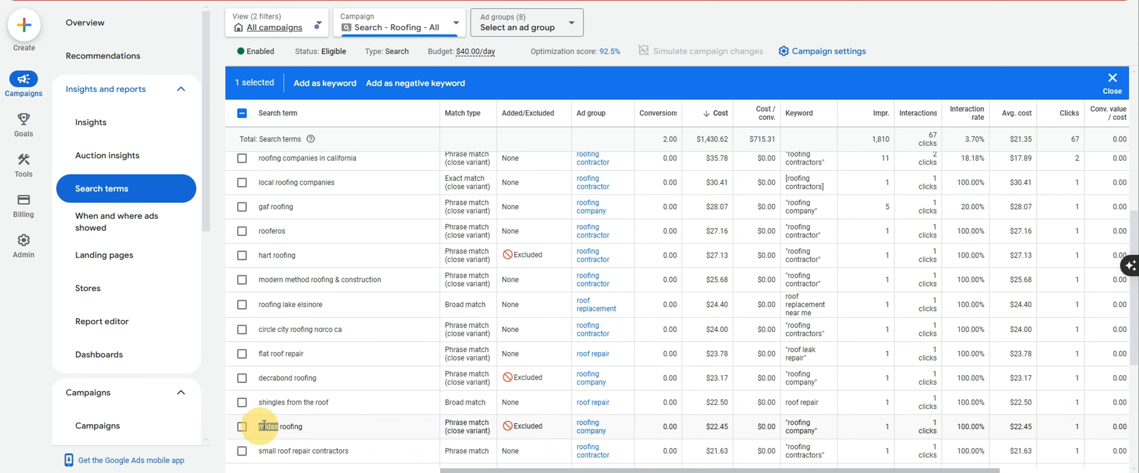
key("ctrl+Tab")
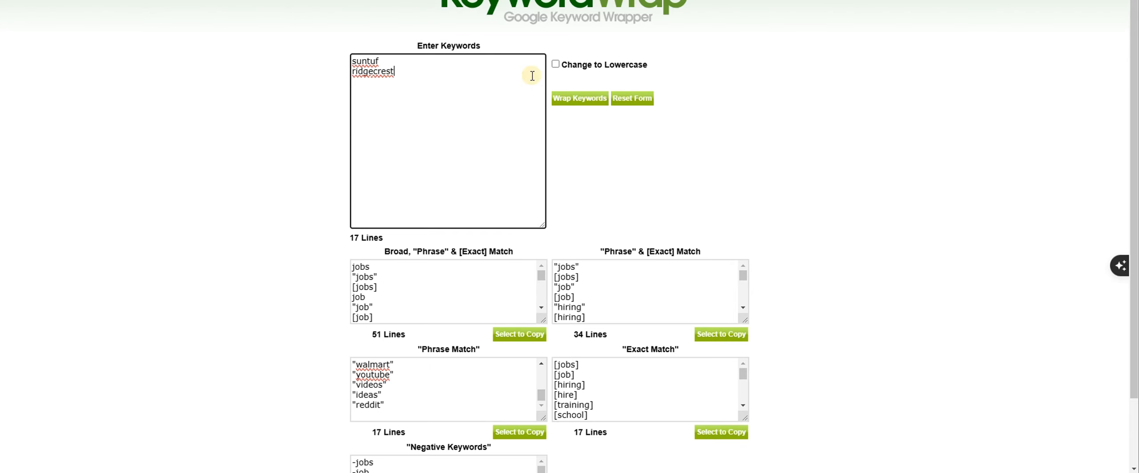
key("Return")
key("ctrl+v")
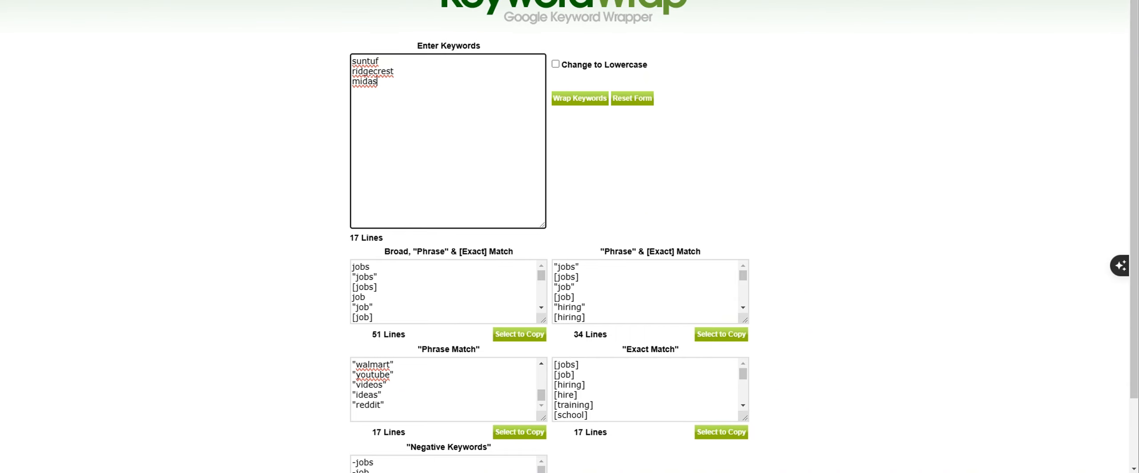
Copy "small" from the Google Ads search term "small roof repair contractors" into the KeywordWrap keyword list
key("ctrl+shift+Tab")
scroll(420, 257, "down", 5)
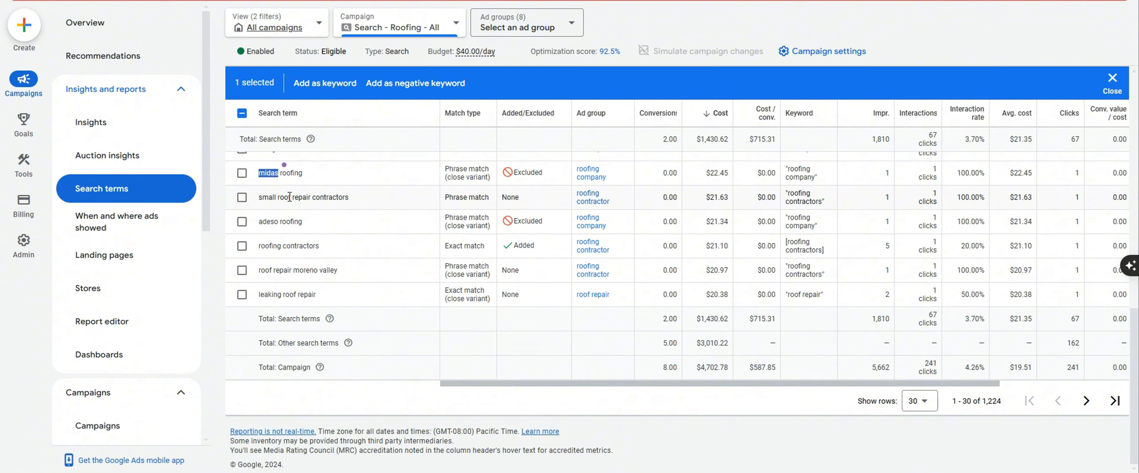
scroll(290, 197, "up", 3)
left_click_drag(275, 315, 259, 316)
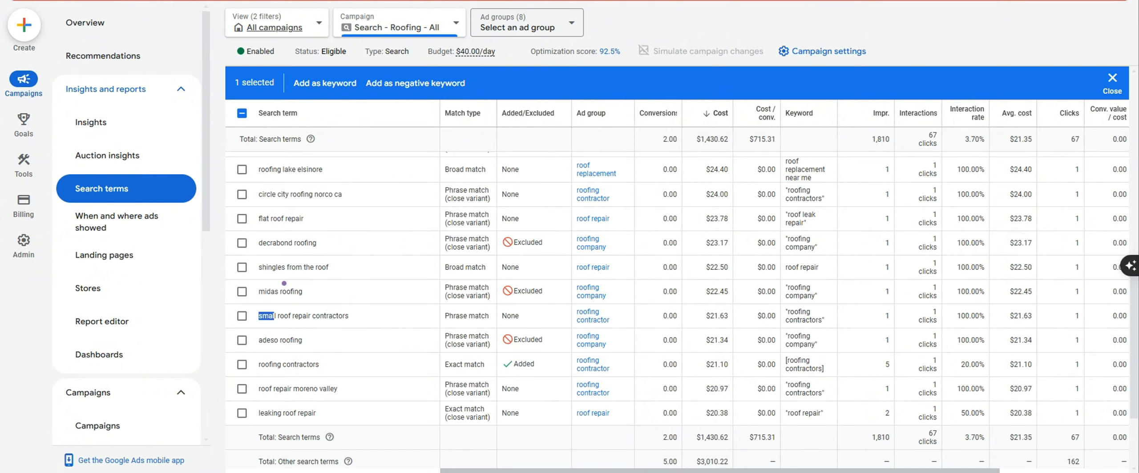
key("ctrl+Tab")
key("ctrl+v")
Add "cheap" and "affordable" on separate lines to the keyword list
type("c")
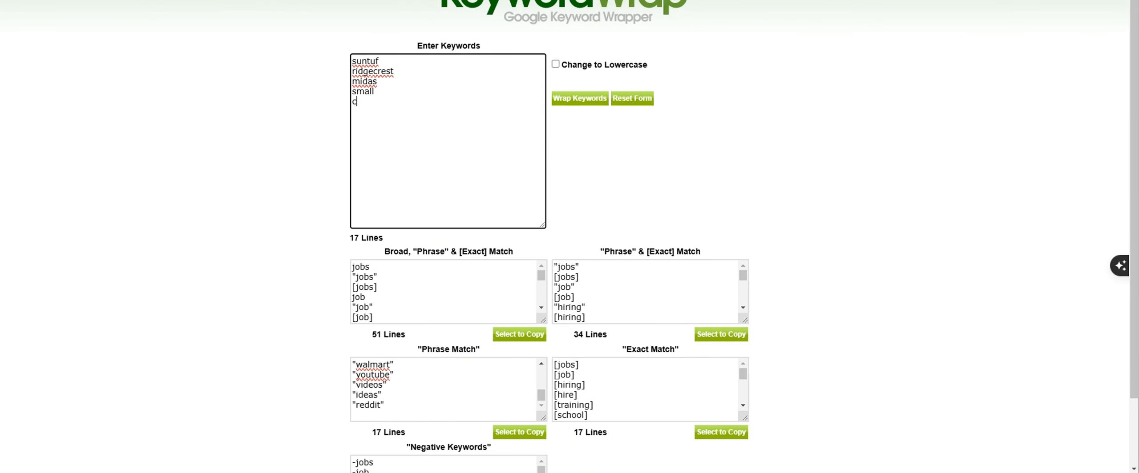
type("heap")
key("Return")
type("affordable")
Find "hart roofing" in the Google Ads search terms, and add "hart" and "flat" to the KeywordWrap keyword list
key("ctrl+Tab")
scroll(327, 242, "up", 2)
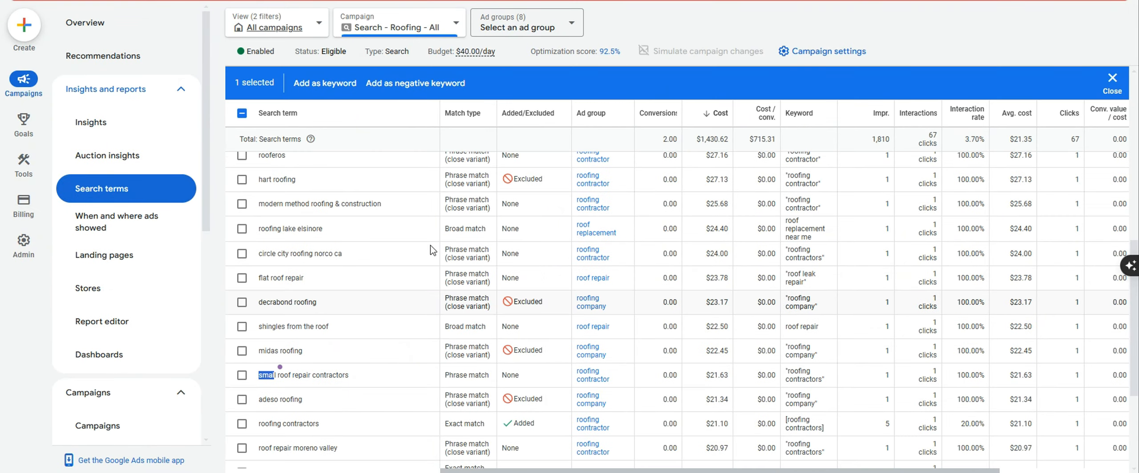
double_click(264, 179)
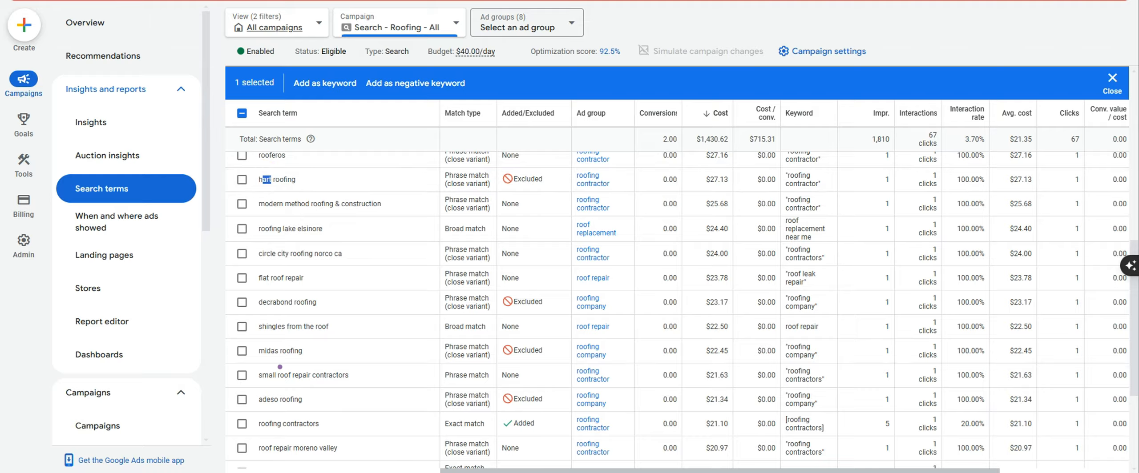
key("ctrl+shift+Tab")
type("hart ")
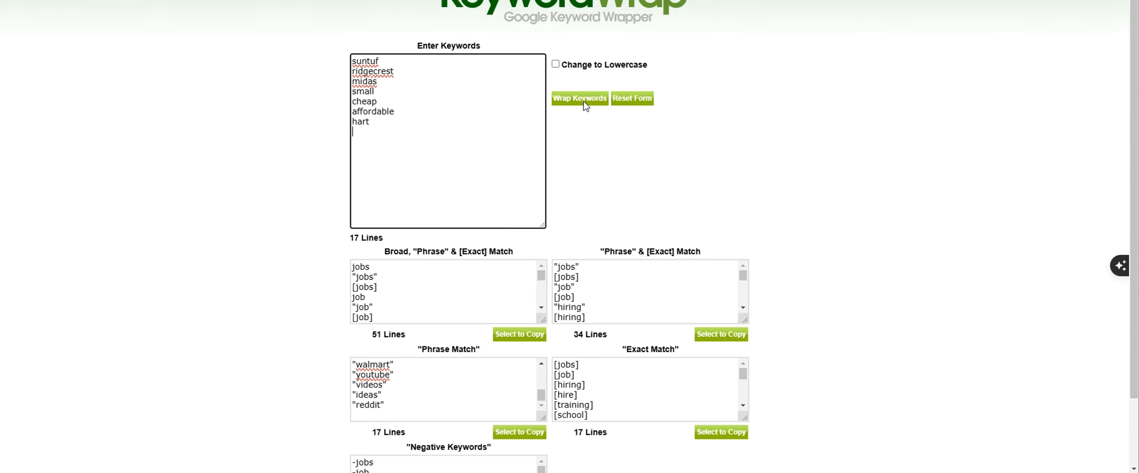
type("flat")
Switch to Google Ads and show the second page of the search terms report, with 30 rows per page
key("ctrl+Tab")
scroll(427, 261, "up", 3)
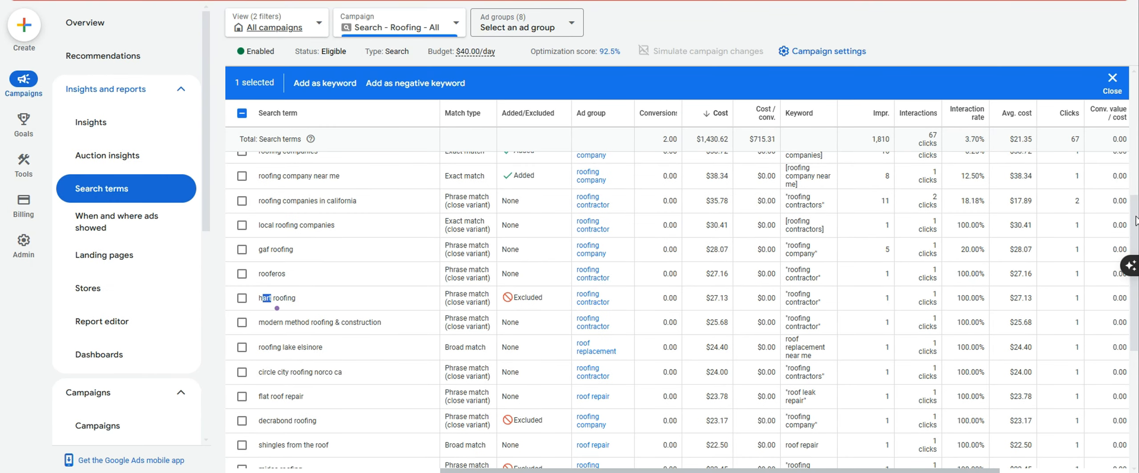
scroll(1134, 220, "down", 5)
left_click(923, 401)
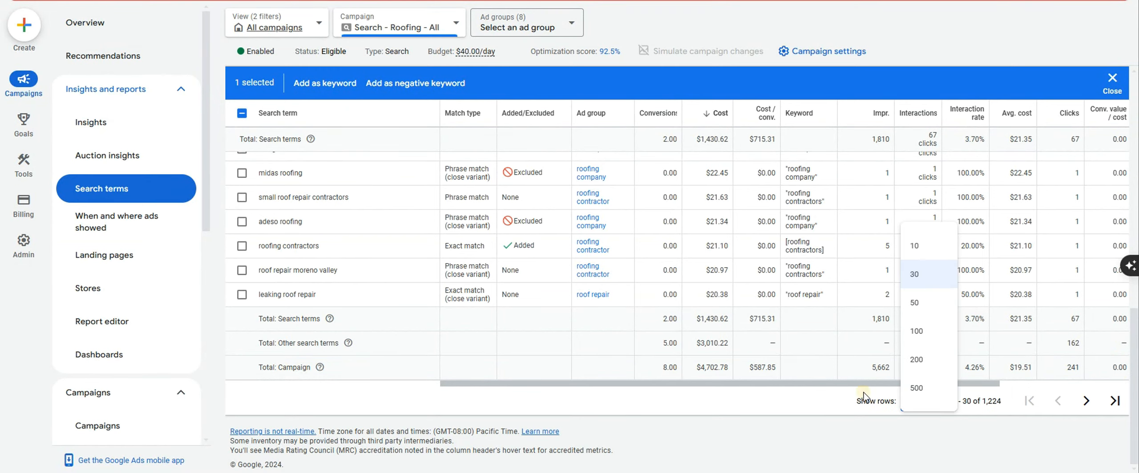
left_click_drag(863, 395, 929, 404)
left_click(1087, 401)
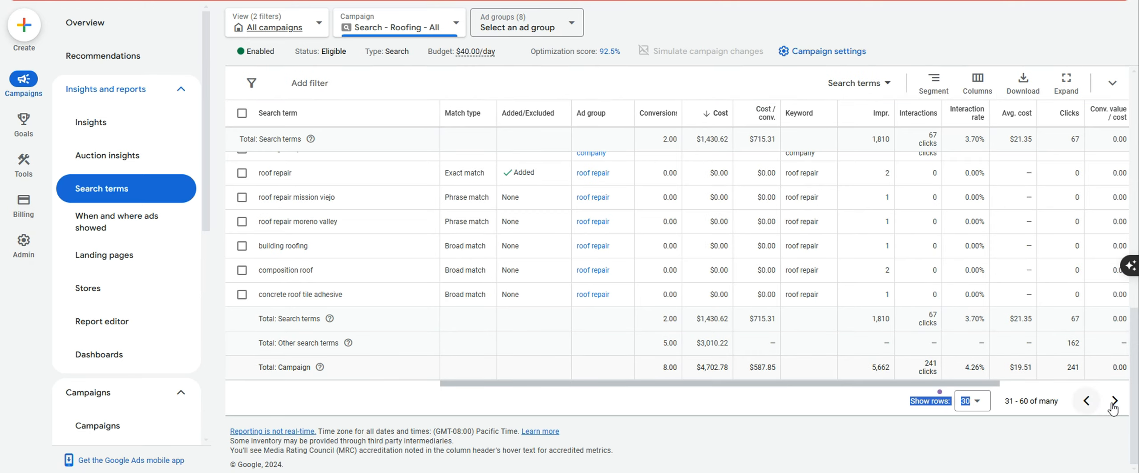
left_click_drag(1131, 257, 1130, 129)
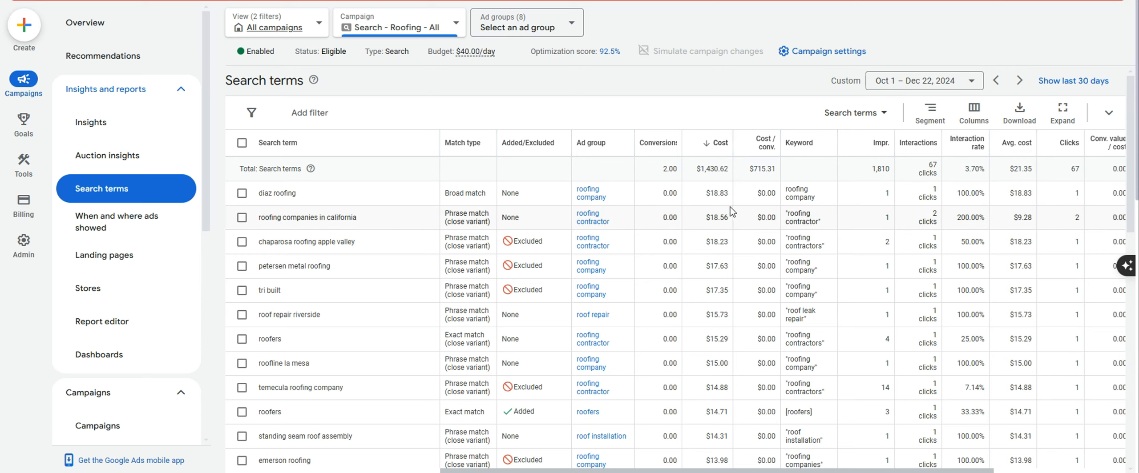
Add "diaz" from the search term "diaz roofing" to the KeywordWrap keyword list, and check that term's cost and impressions
double_click(270, 193)
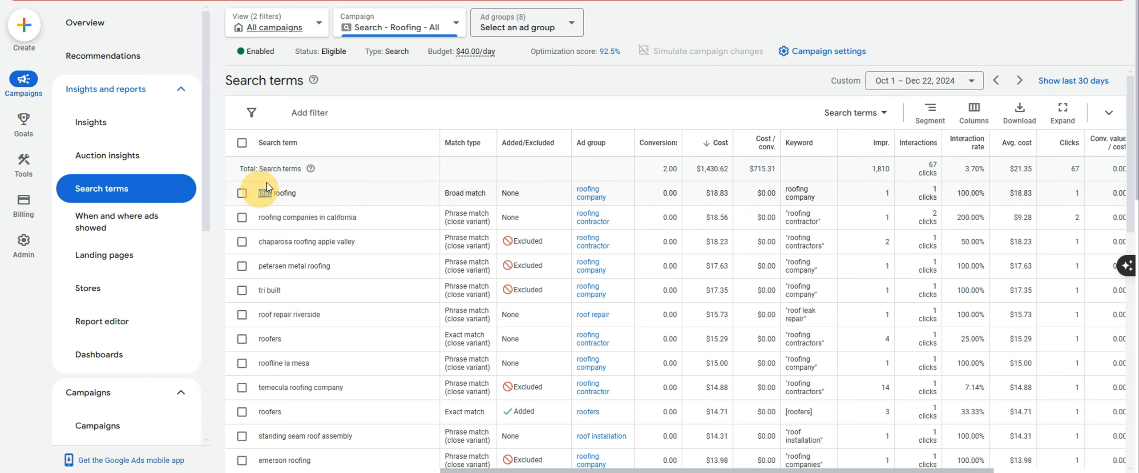
left_click(242, 193)
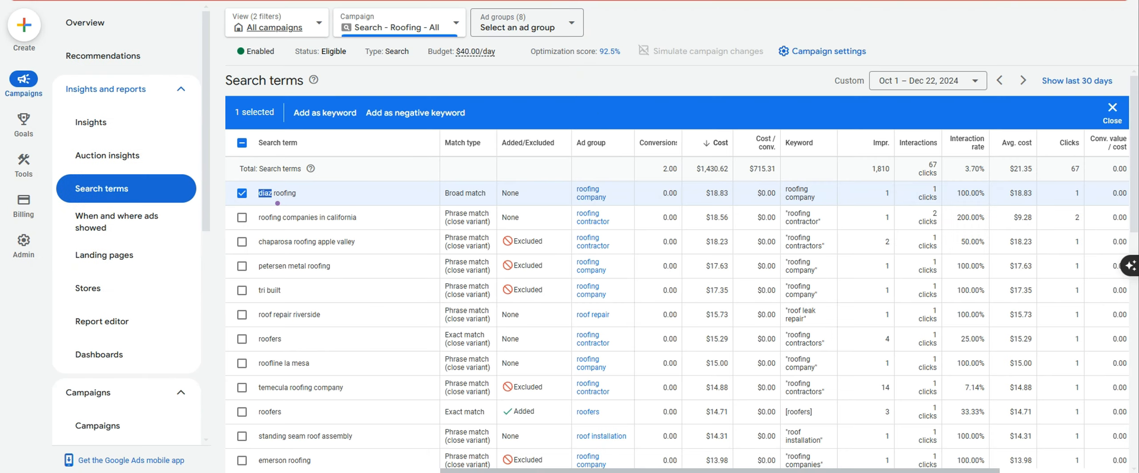
left_click_drag(705, 193, 729, 194)
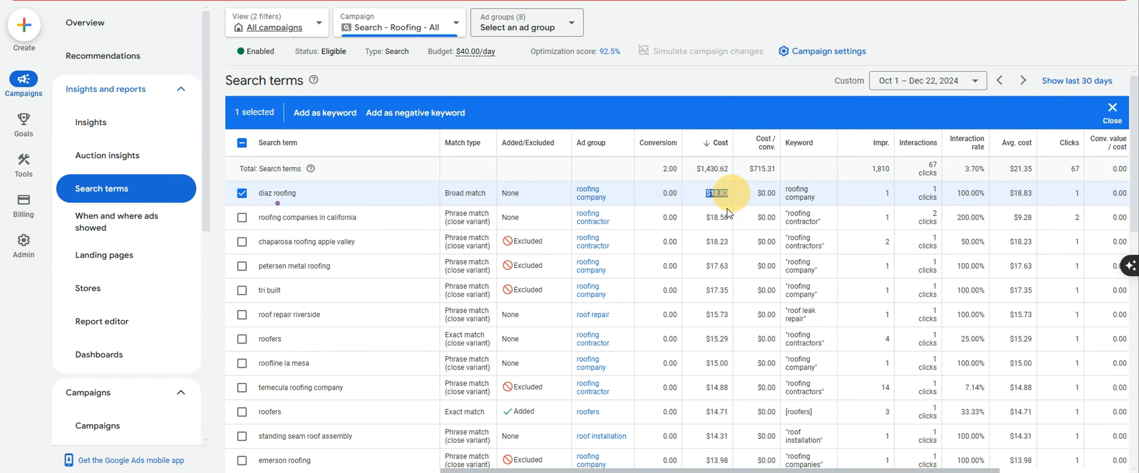
double_click(894, 194)
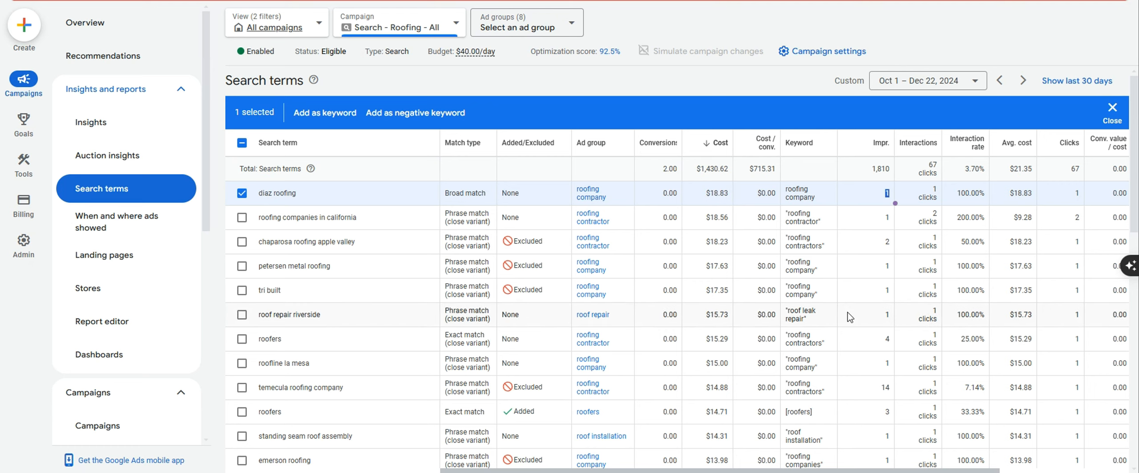
left_click(658, 284)
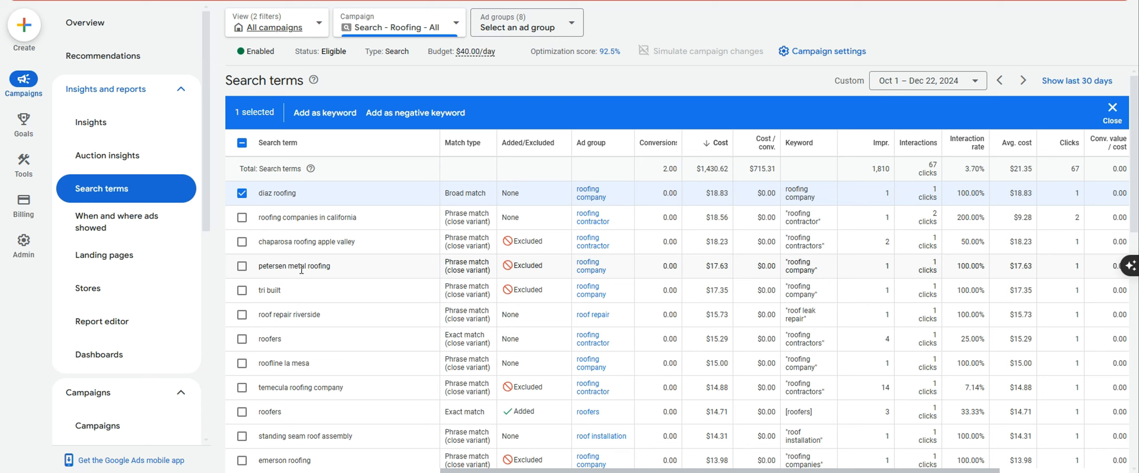
left_click(242, 193)
Mark "petersen metal roofing" and "tri built" in the report, and copy "petersen" onto a new line in the KeywordWrap keyword list
left_click(242, 266)
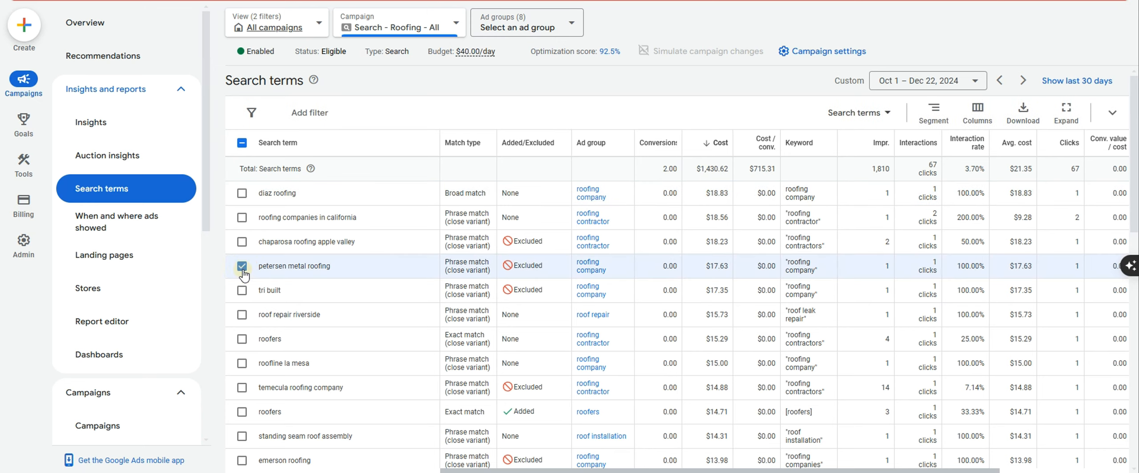
left_click(241, 290)
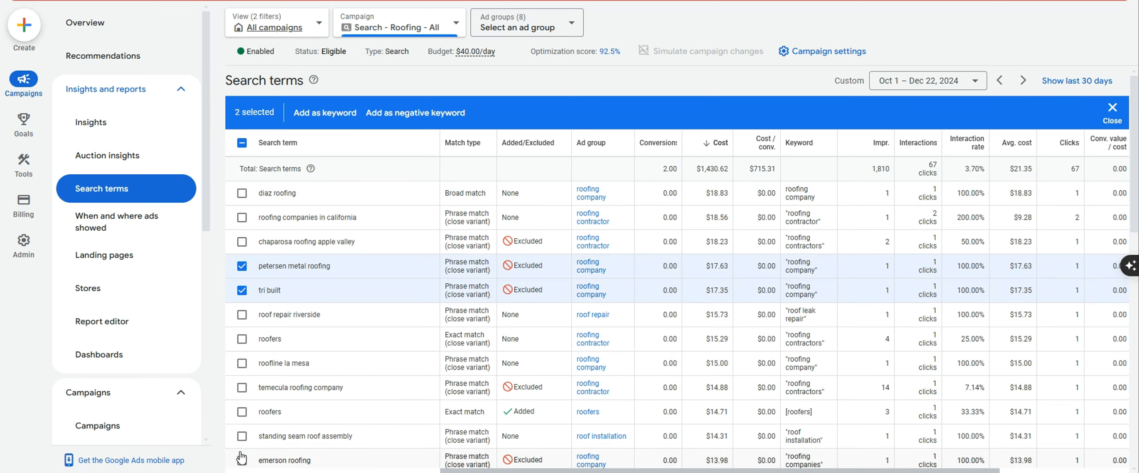
double_click(285, 267)
key("ctrl+c")
key("alt+Tab")
key("ctrl+v")
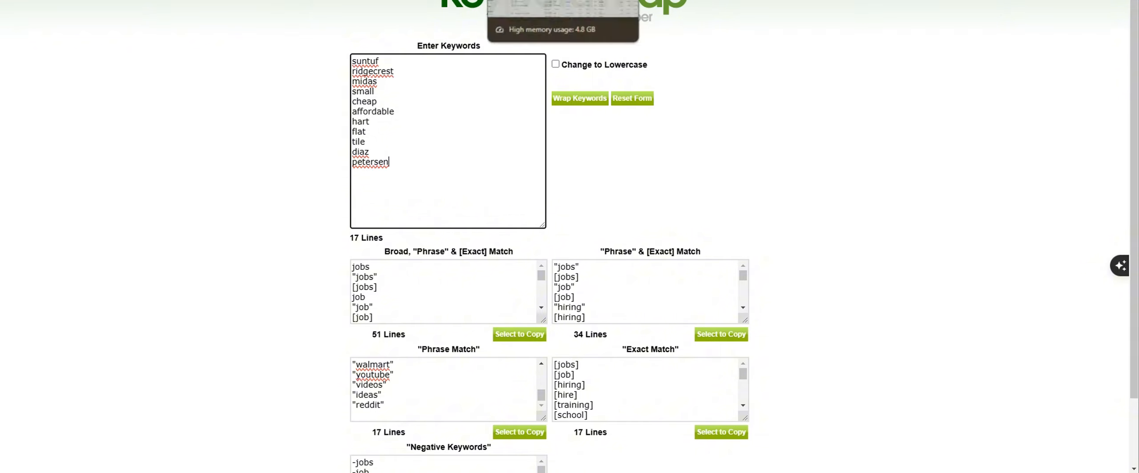
Wrap the complete keyword list in KeywordWrap and select its whole phrase match output for copying
left_click(414, 165)
key("ctrl+a")
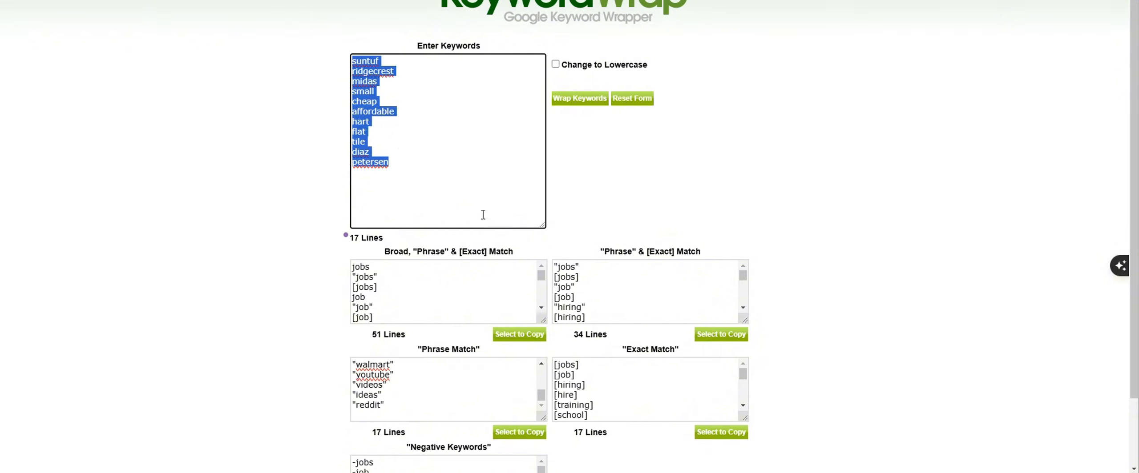
left_click(568, 167)
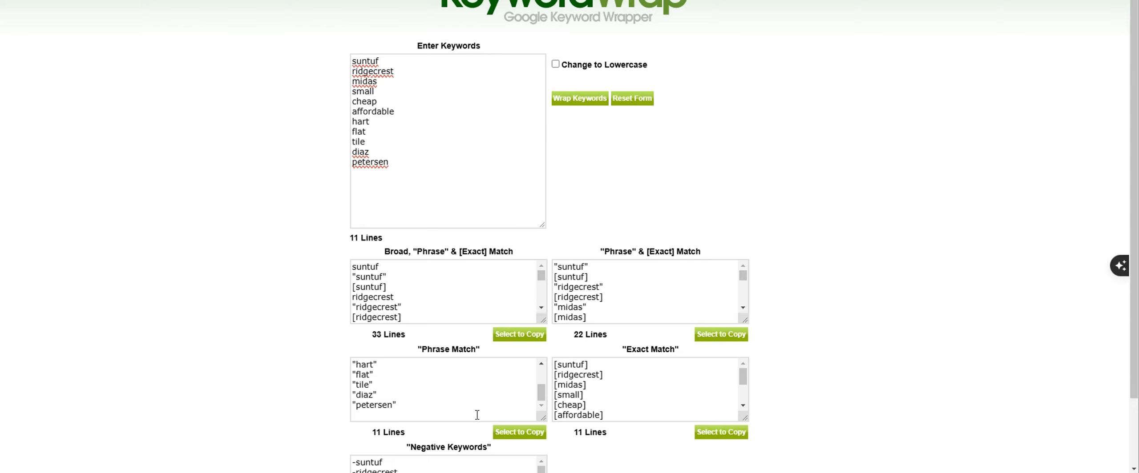
left_click(461, 411)
left_click(519, 432)
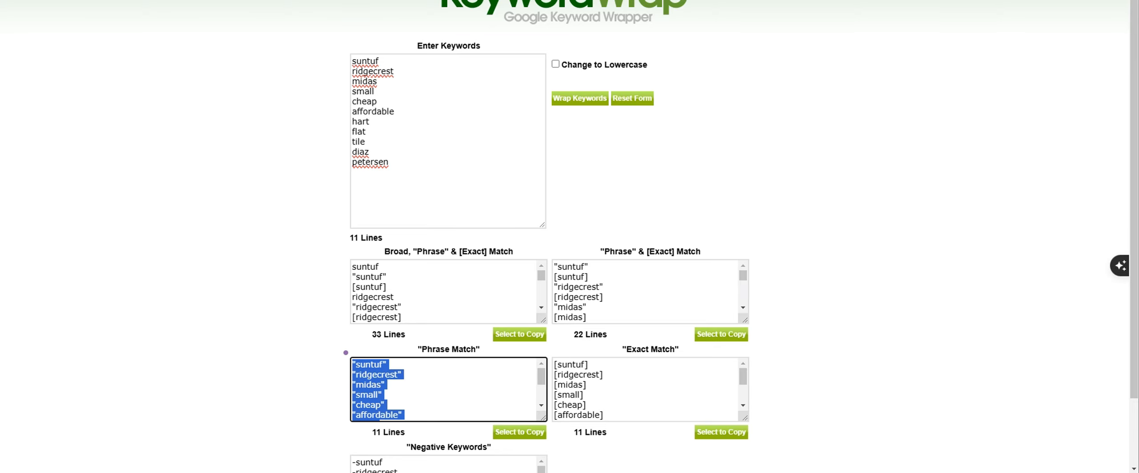
Add the copied phrase match keywords as campaign-level negative keywords to Search - Roofing - All in Google Ads, and save them
key("ctrl+Tab")
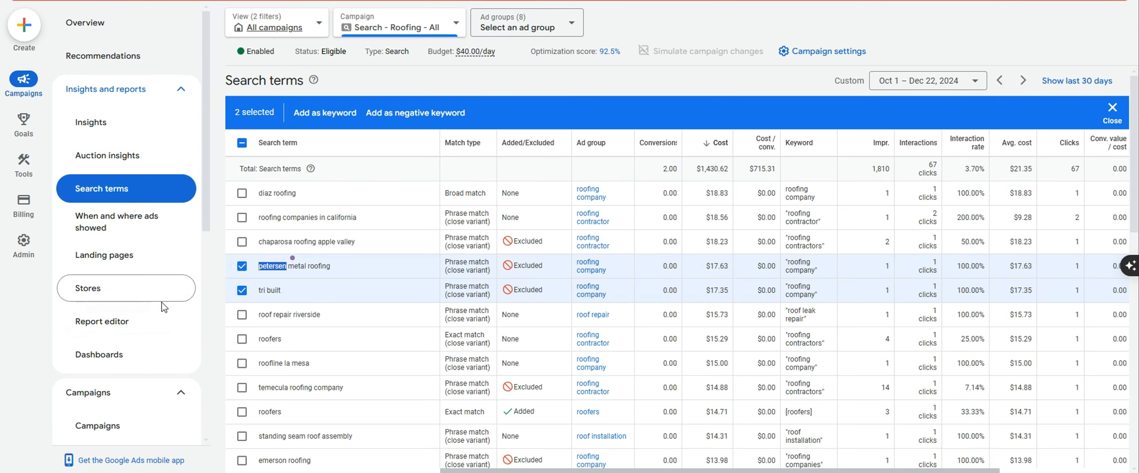
scroll(165, 307, "down", 5)
left_click(154, 430)
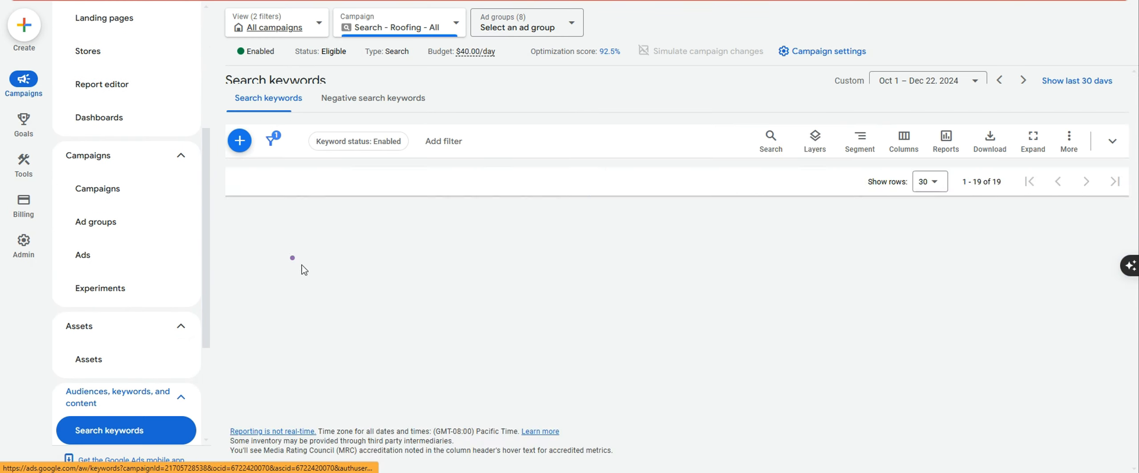
left_click(363, 109)
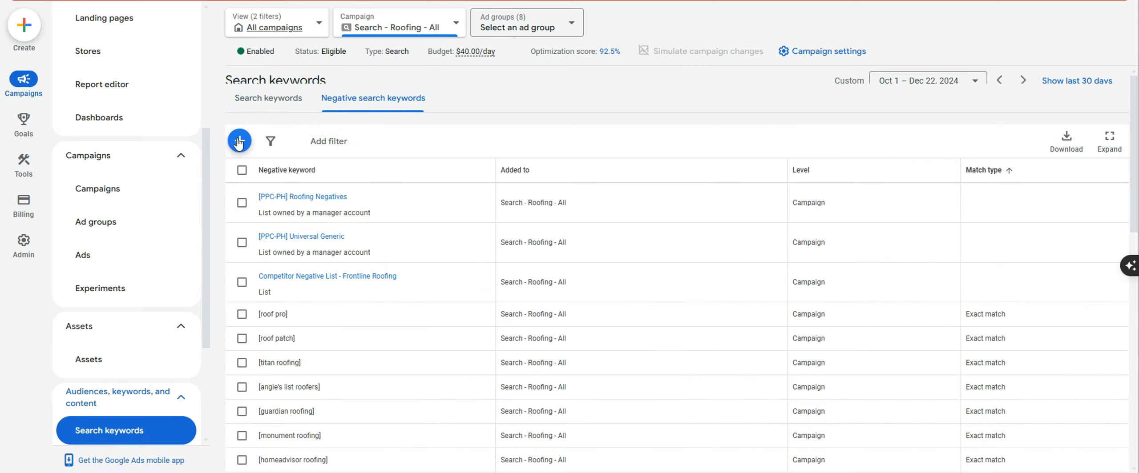
left_click(300, 331)
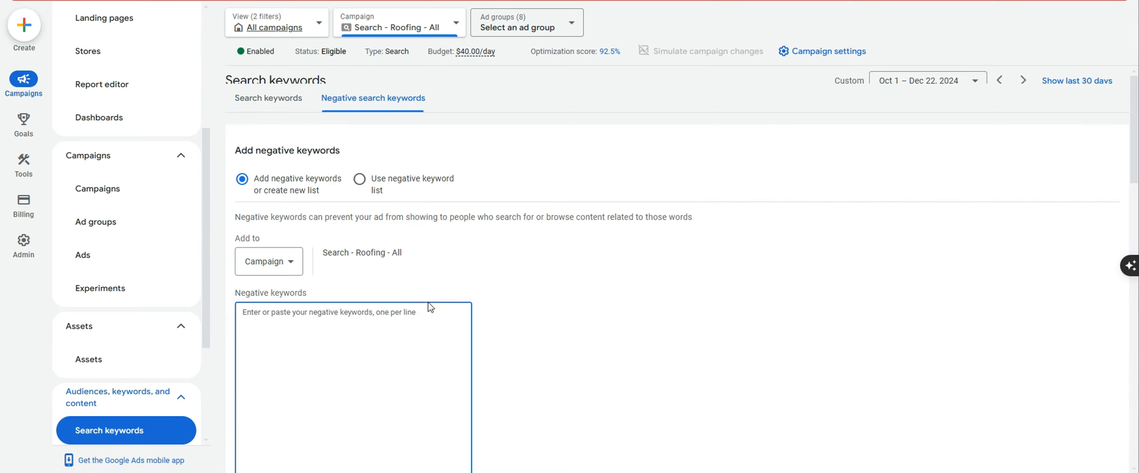
key("ctrl+v")
scroll(354, 418, "down", 3)
scroll(355, 418, "down", 3)
left_click(249, 369)
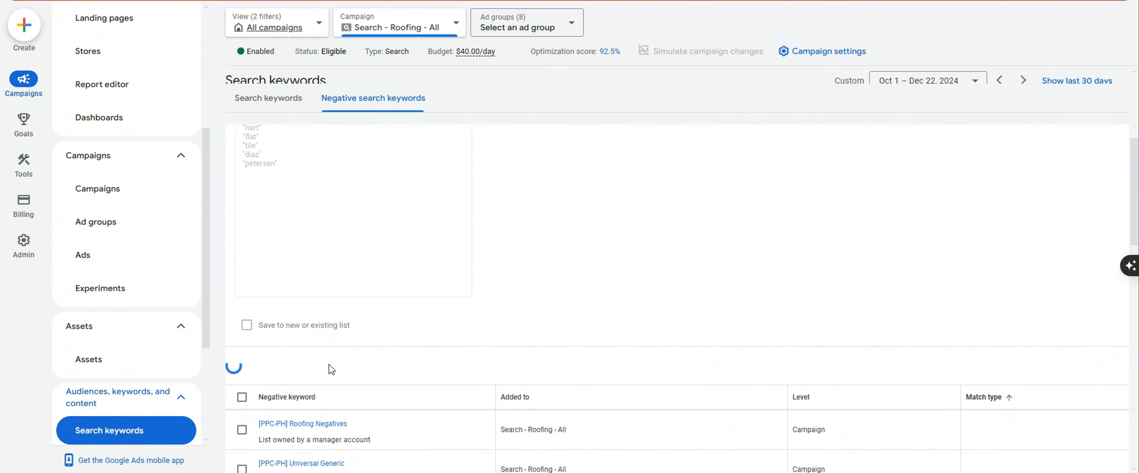
Select the search terms "new roof", "roofing companies near me", "roof maintenance services" and "roofer near me", and open the form for adding them as negative keywords
scroll(123, 307, "up", 5)
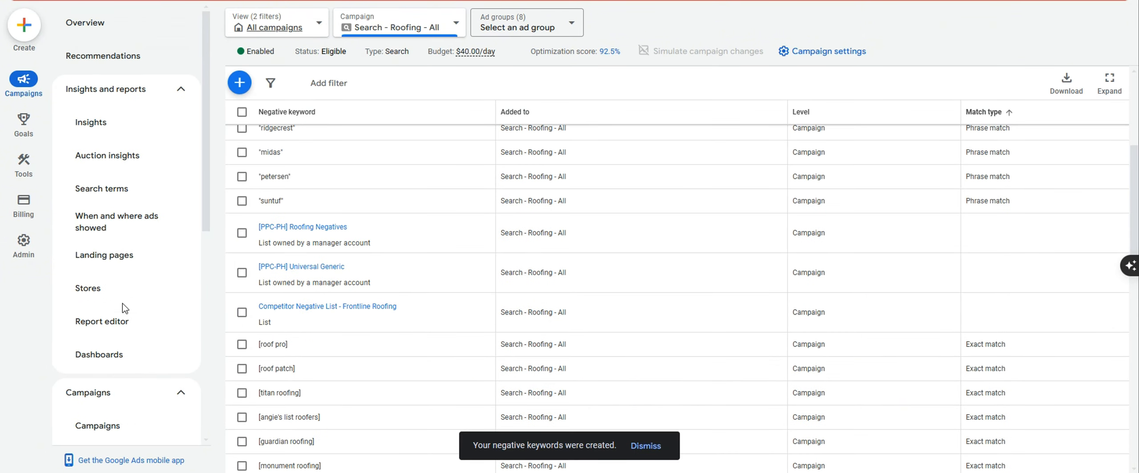
left_click(91, 189)
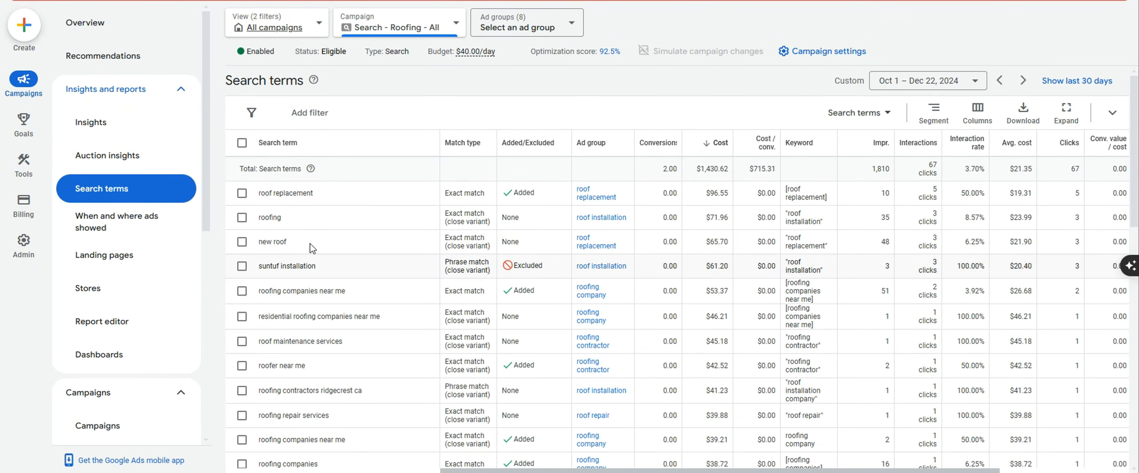
left_click(242, 241)
left_click(242, 291)
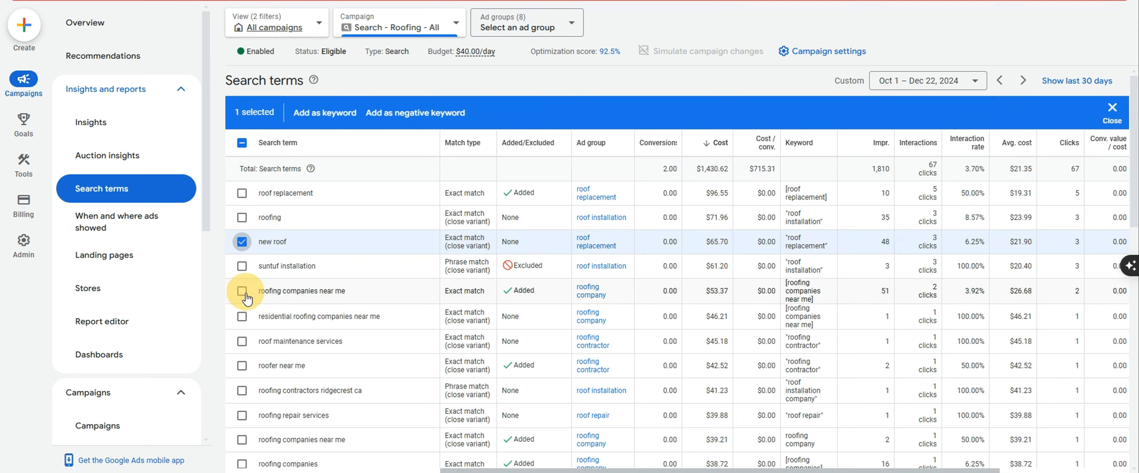
left_click(242, 341)
left_click(241, 365)
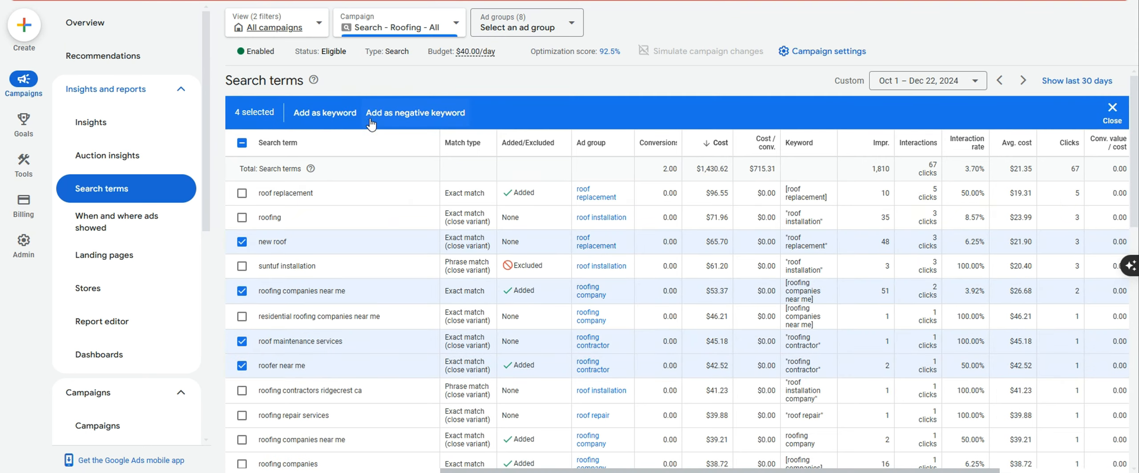
left_click(414, 114)
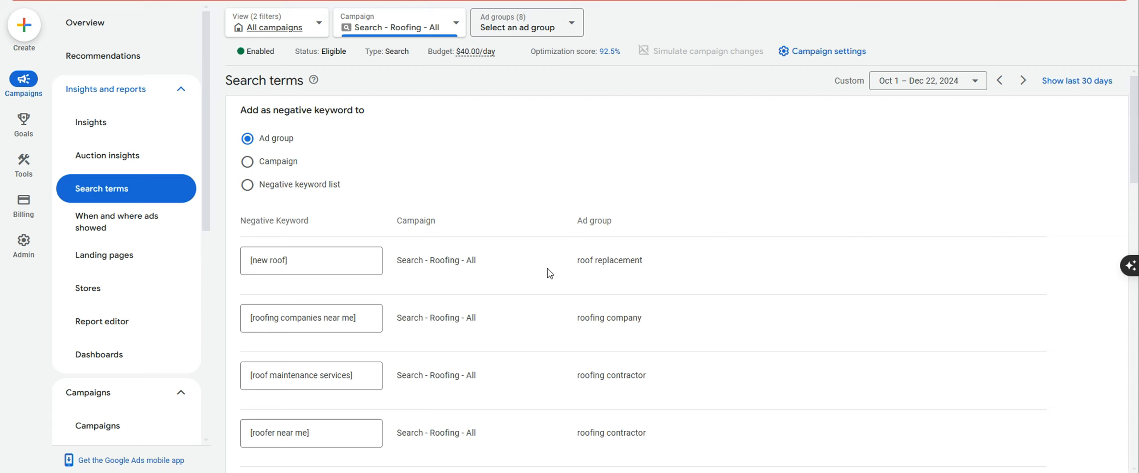
left_click_drag(315, 260, 247, 261)
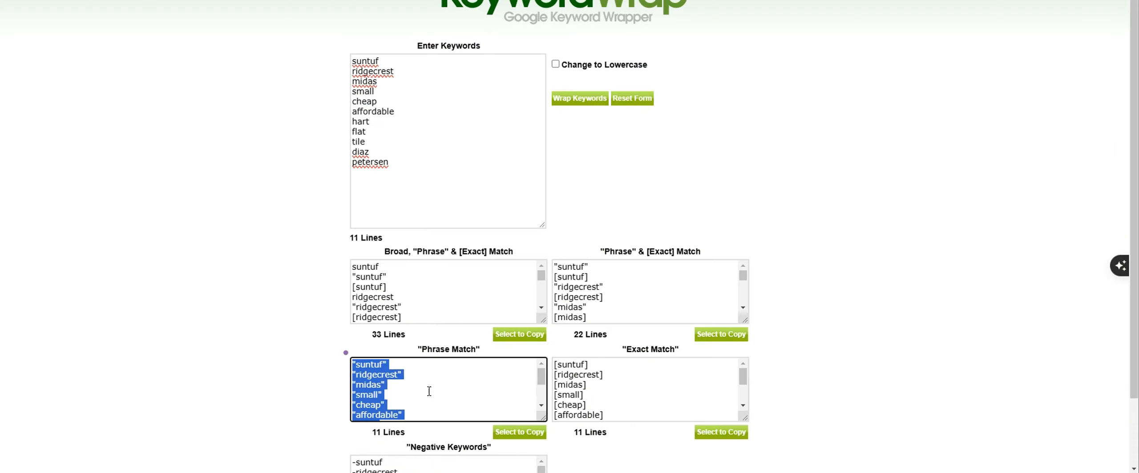
Switch to KeywordWrap and examine the single-word entries in the keyword list and their phrase match versions
left_click(429, 391)
left_click_drag(415, 413, 495, 39)
left_click(461, 381)
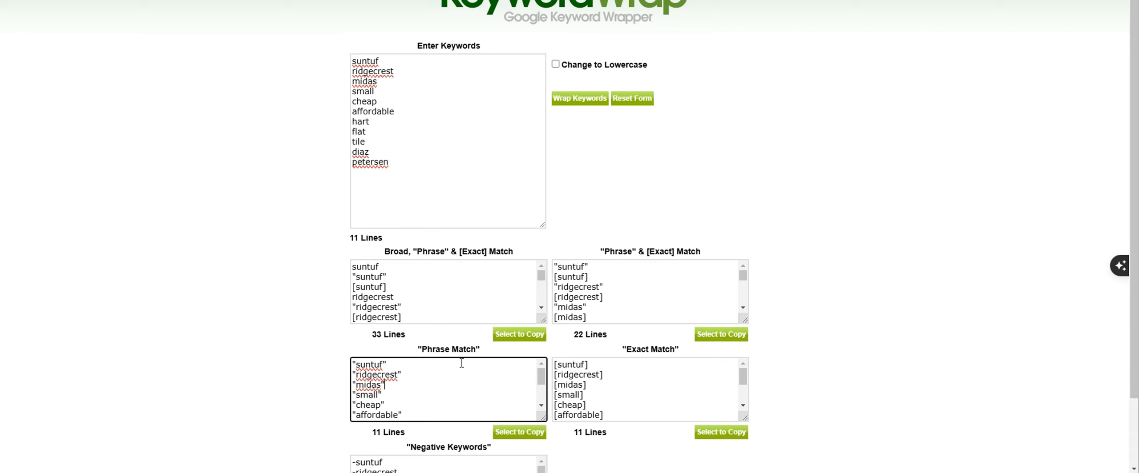
left_click_drag(390, 162, 330, 51)
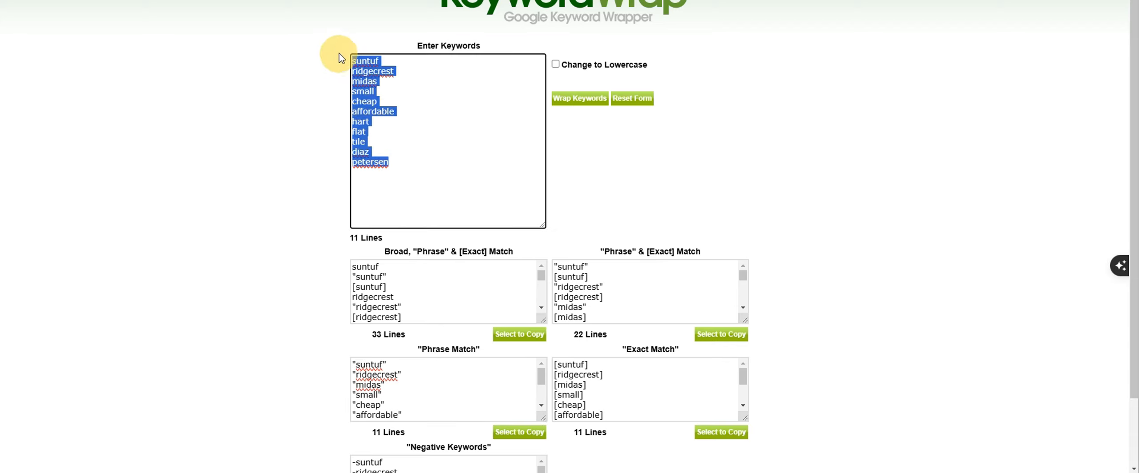
left_click(417, 135)
left_click_drag(392, 165, 346, 63)
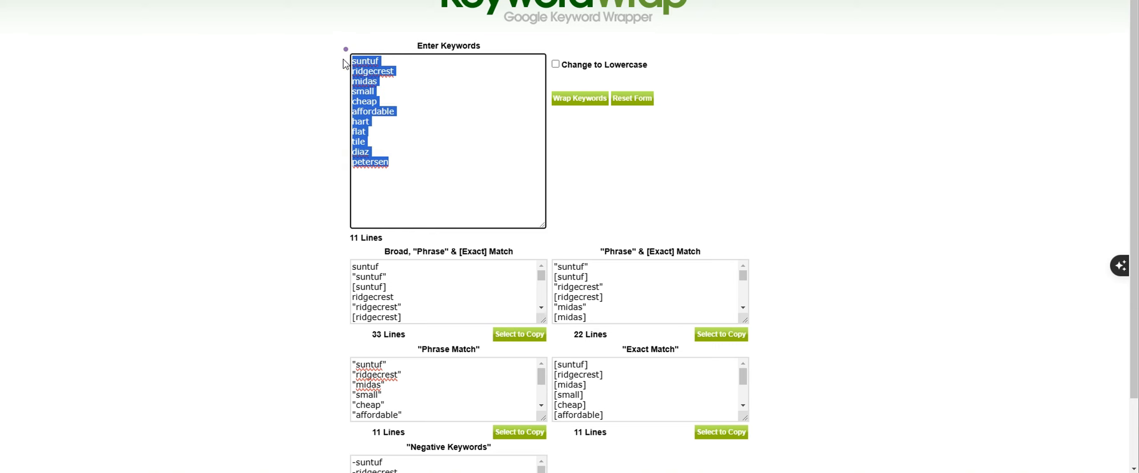
left_click(386, 101)
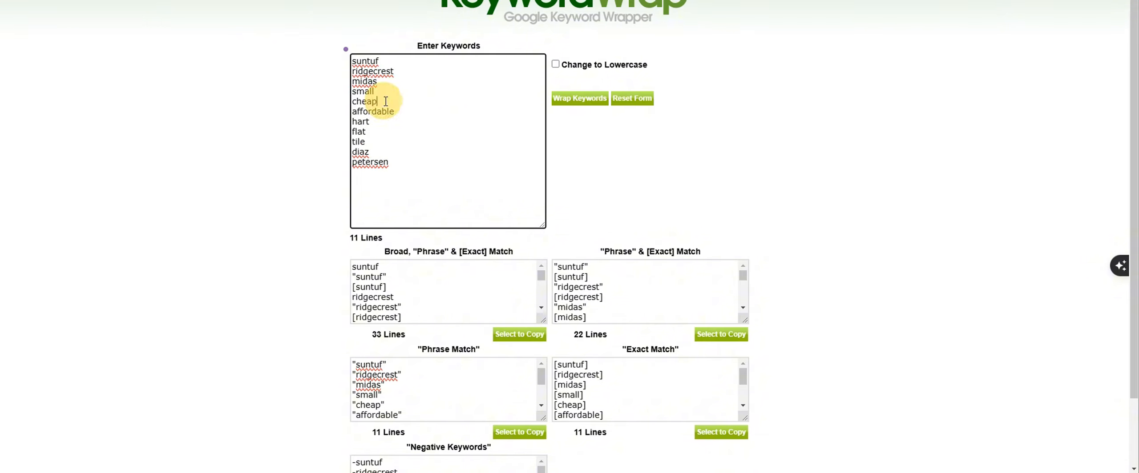
left_click_drag(396, 162, 323, 56)
triple_click(381, 404)
left_click_drag(382, 387, 352, 371)
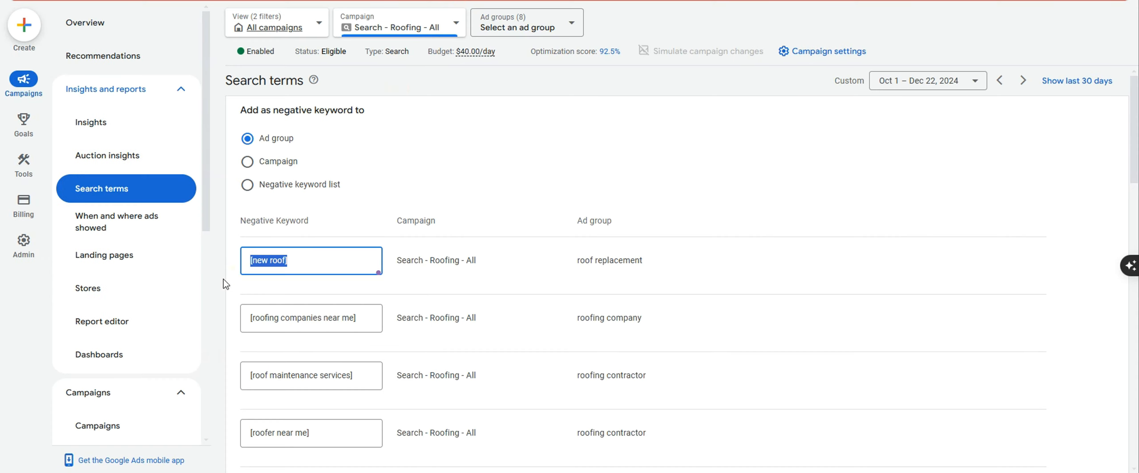
Open the negative search keywords of Search - Roofing - All in Google Ads and check how many entries the list has
scroll(147, 356, "down", 7)
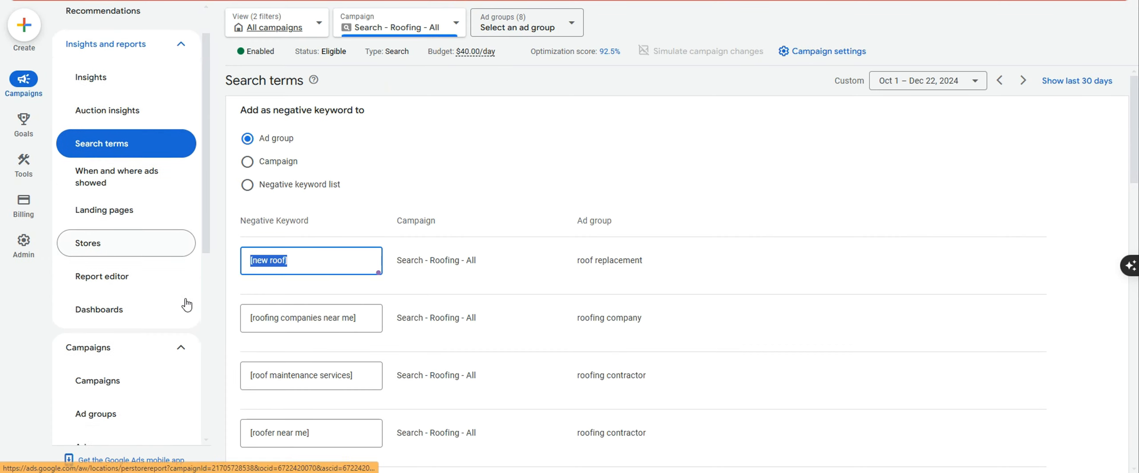
left_click(110, 371)
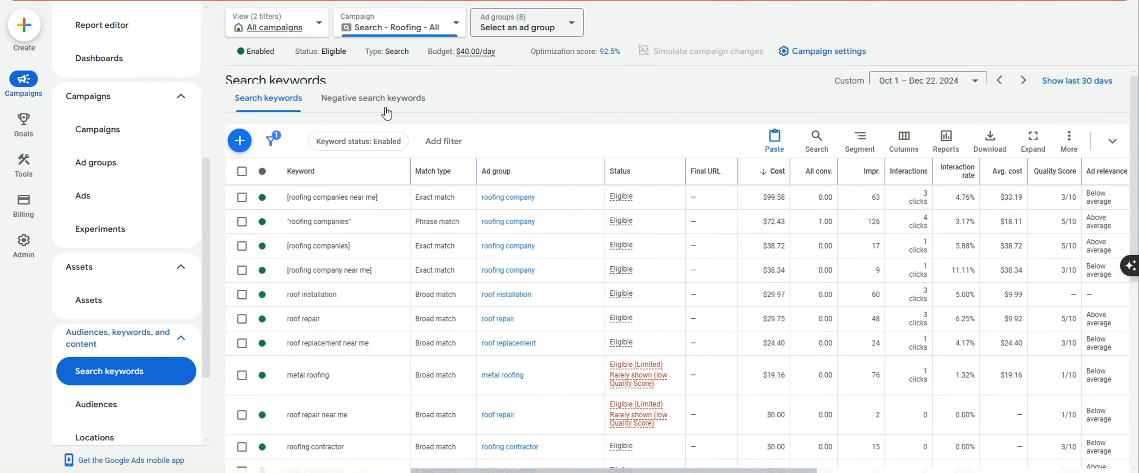
left_click(374, 98)
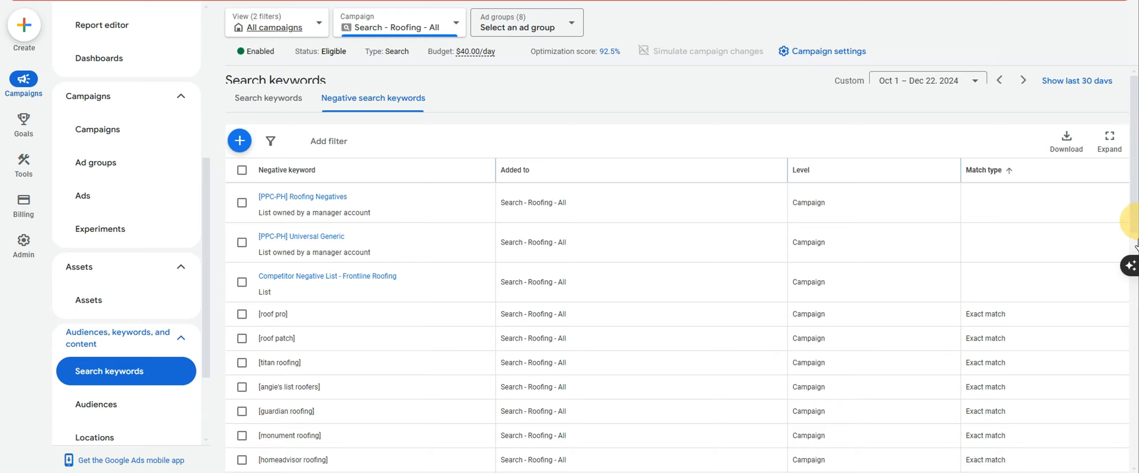
scroll(1131, 111, "down", 10)
left_click_drag(1024, 399, 948, 405)
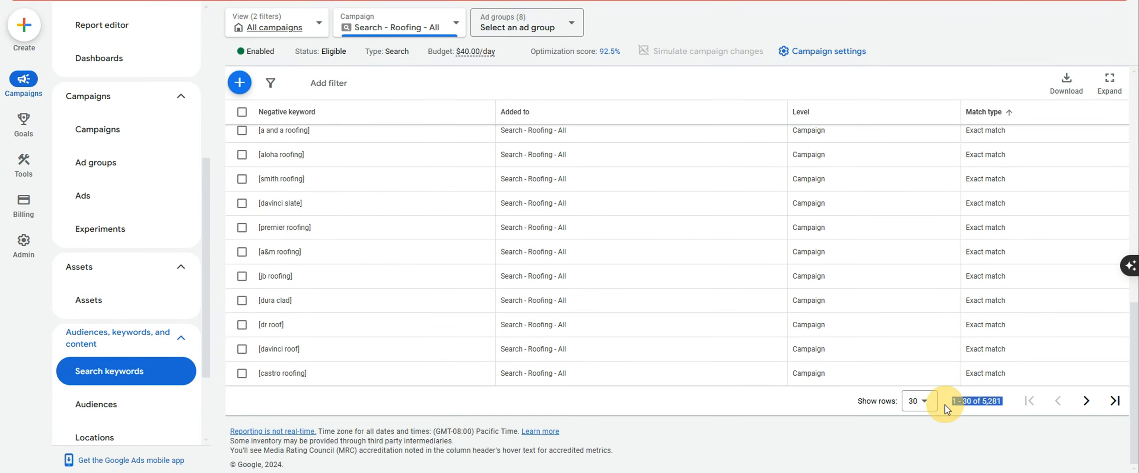
Sort the negative keywords by match type in descending order and page through the list to examine the single-word phrase match entries
left_click_drag(1134, 411, 1133, 186)
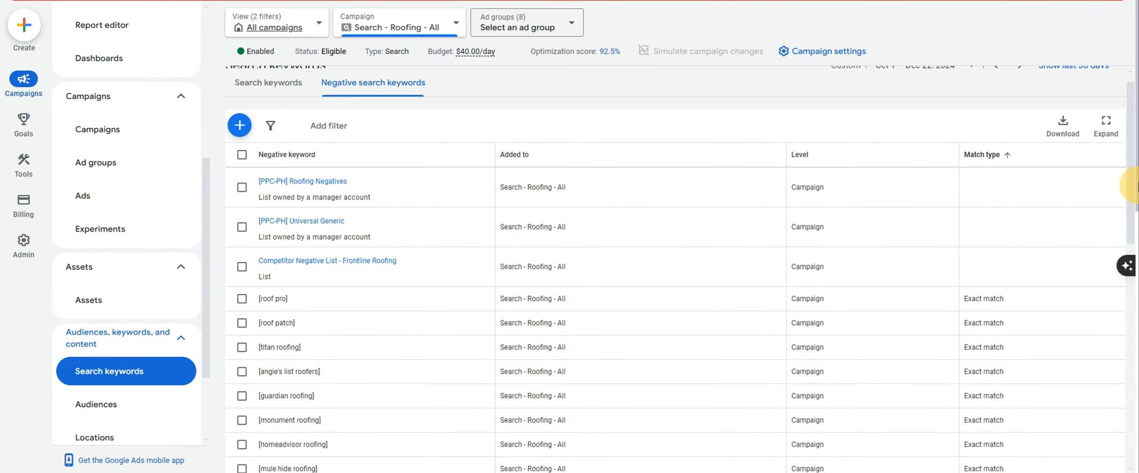
left_click(981, 170)
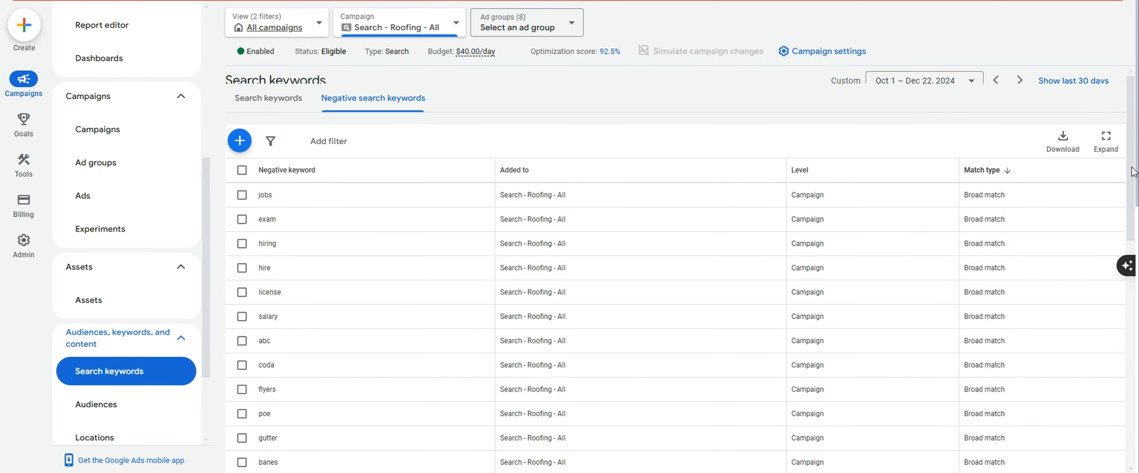
scroll(1113, 331, "down", 10)
left_click(1086, 401)
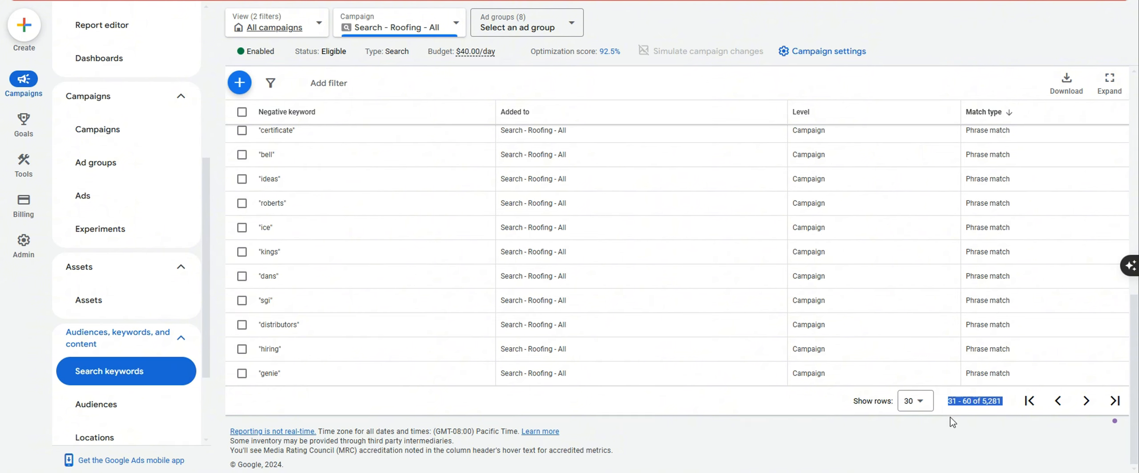
left_click(1086, 401)
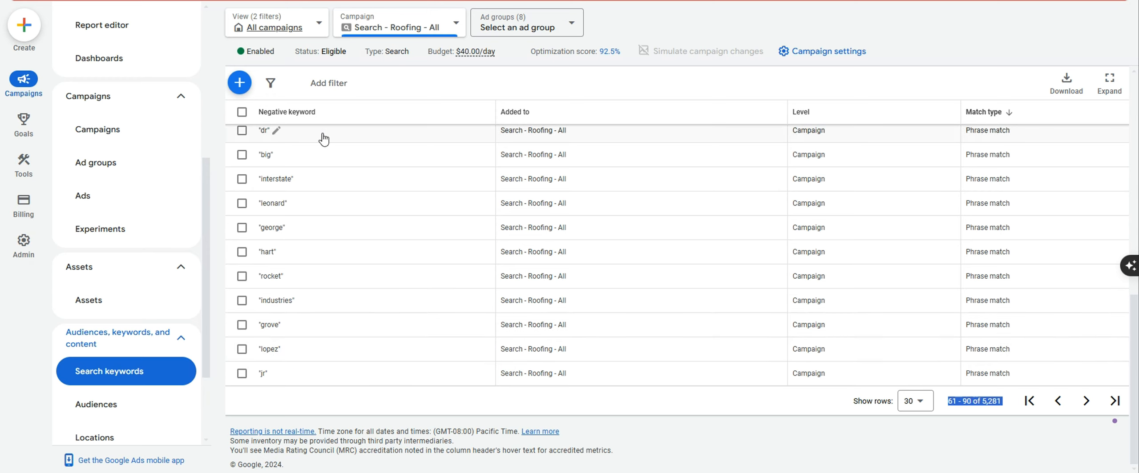
left_click(1080, 406)
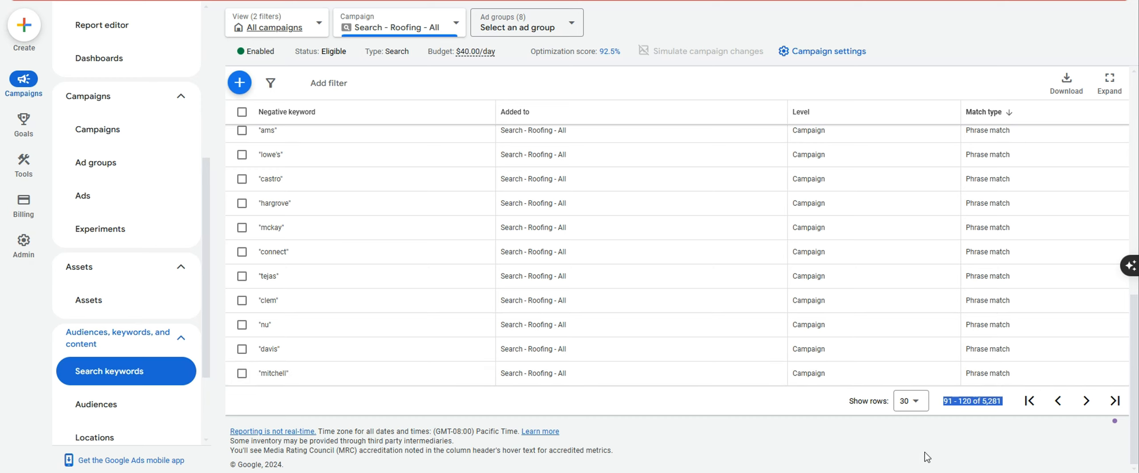
left_click(1079, 404)
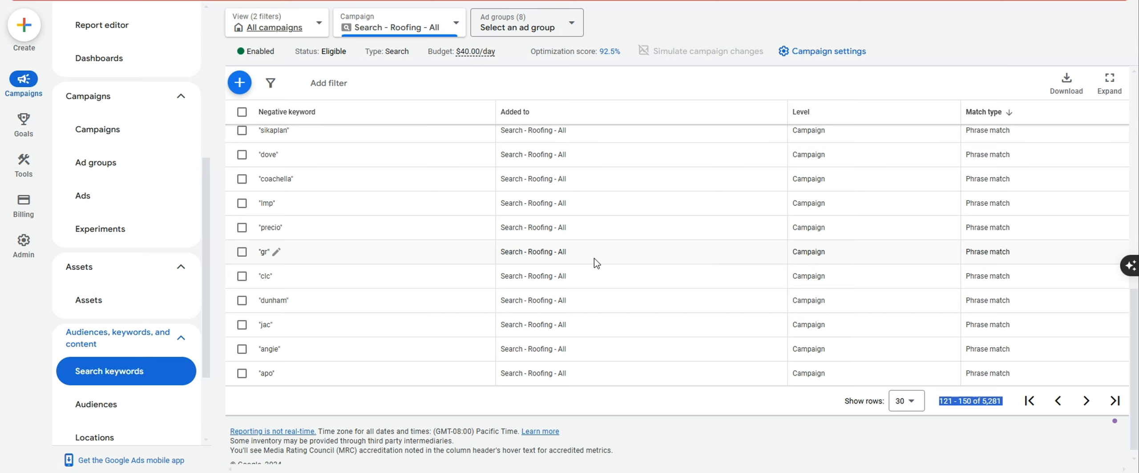
left_click(1086, 402)
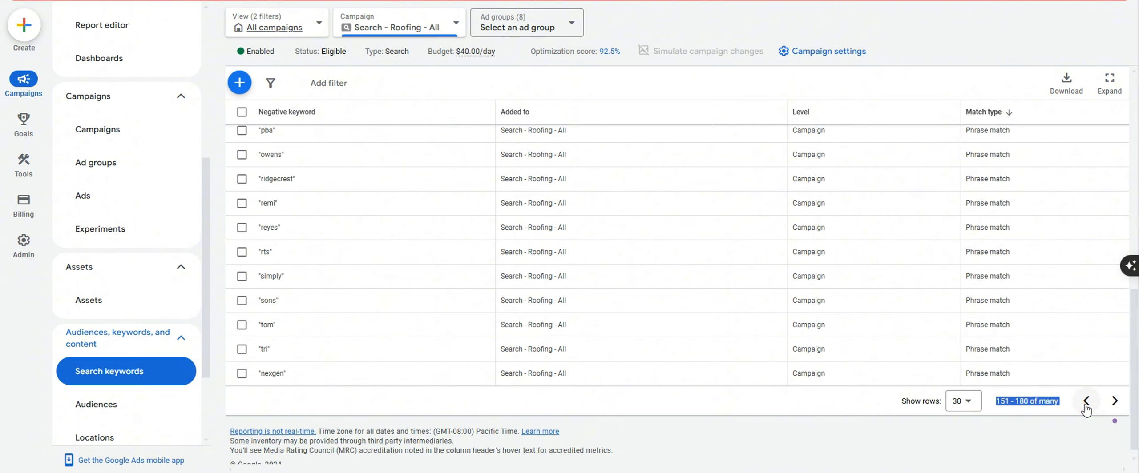